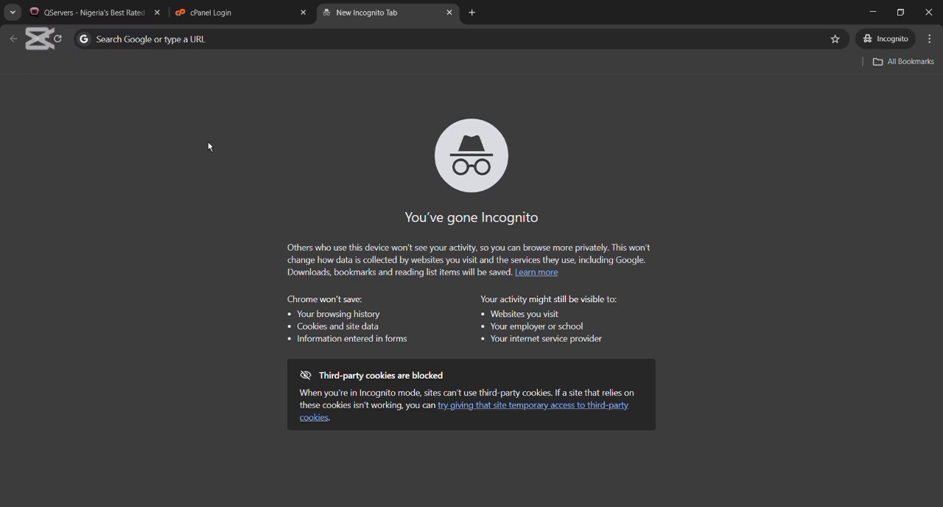
# Step: Browse the services on the QServers home page and open the Web Hosting details page
pyautogui.click(101, 16)
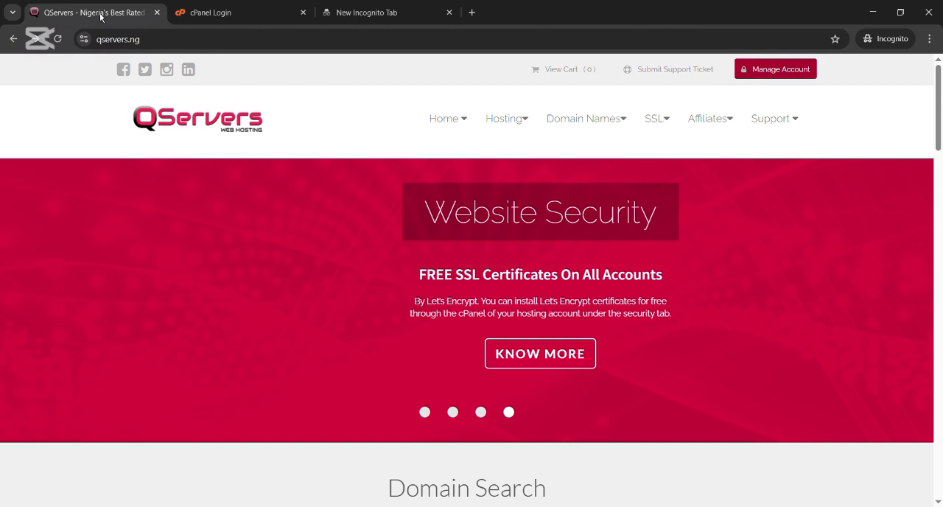
pyautogui.scroll(-5, 141, 224)
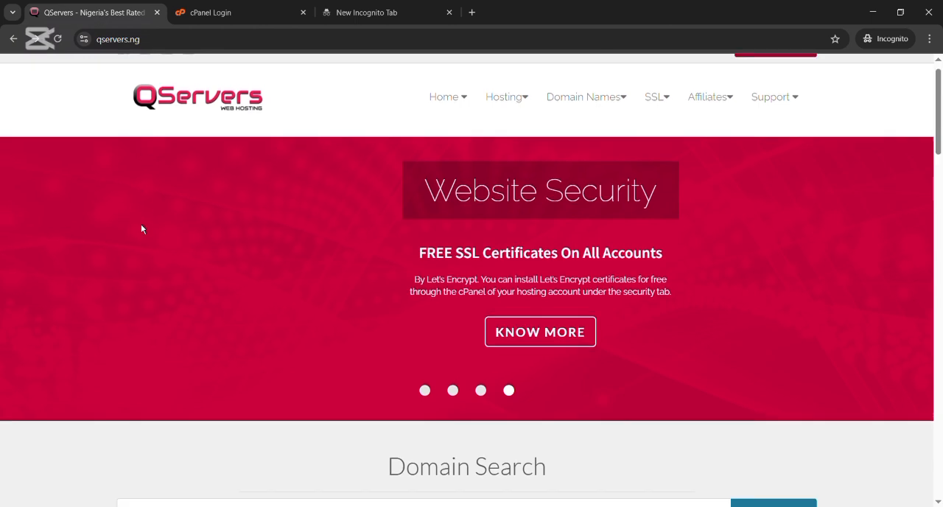
pyautogui.scroll(-4, 142, 230)
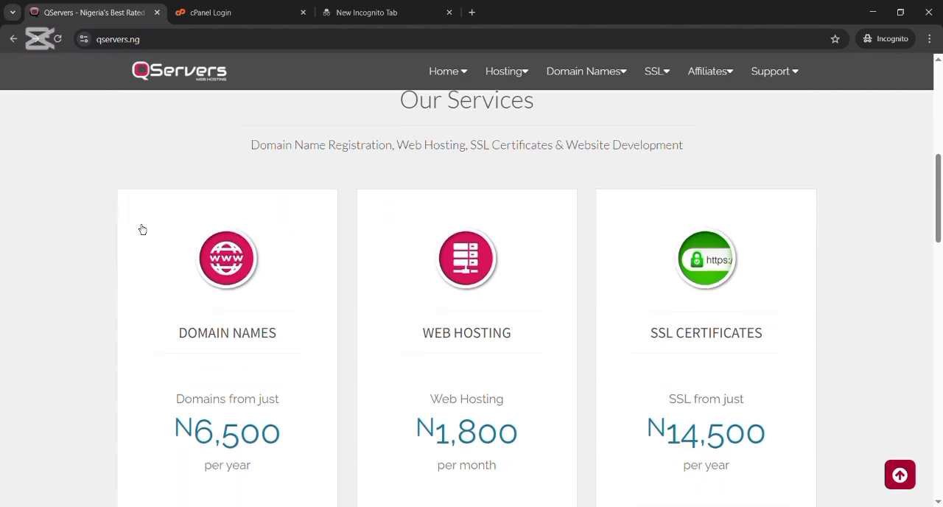
pyautogui.scroll(10, 142, 230)
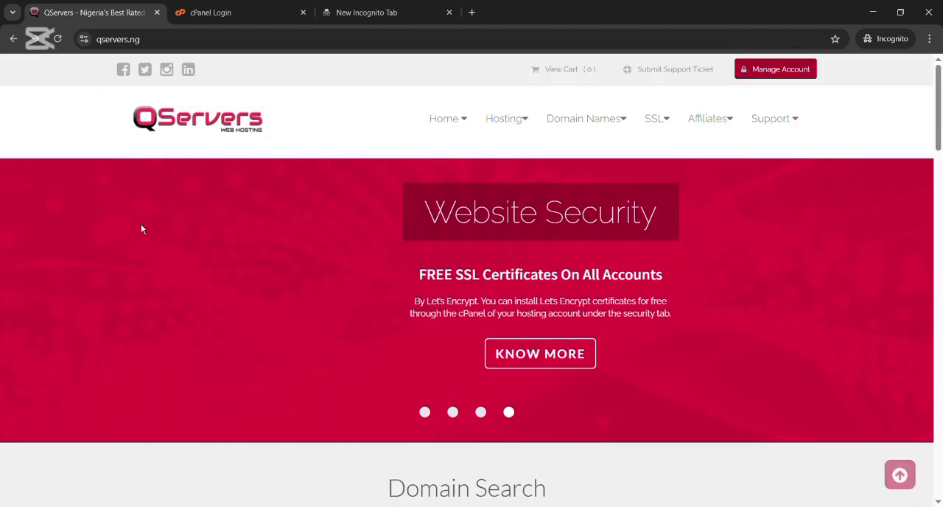
pyautogui.scroll(-2, 142, 229)
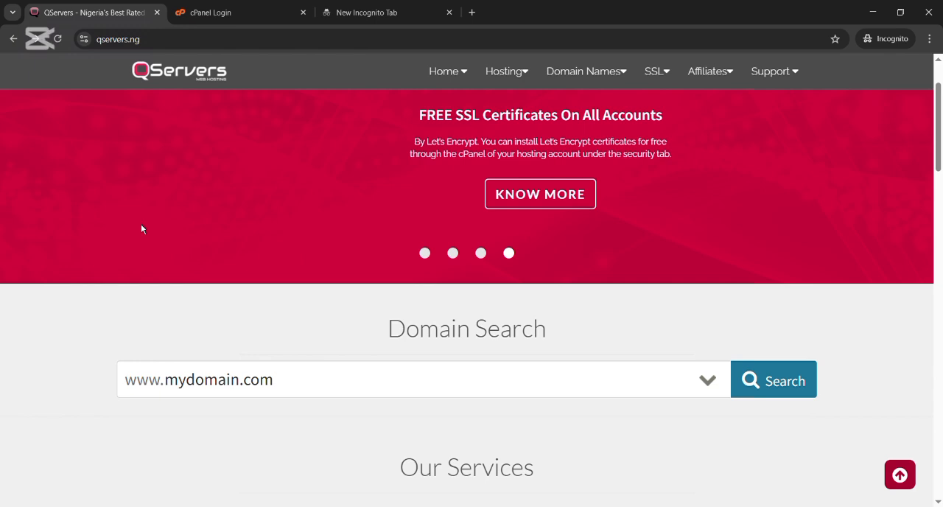
pyautogui.scroll(-4, 140, 213)
pyautogui.scroll(-3, 142, 217)
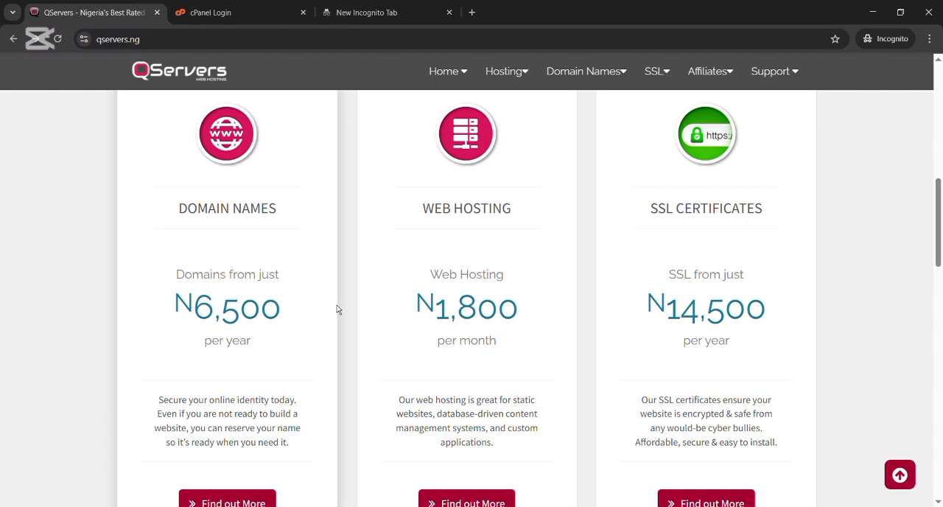
pyautogui.scroll(-1, 336, 305)
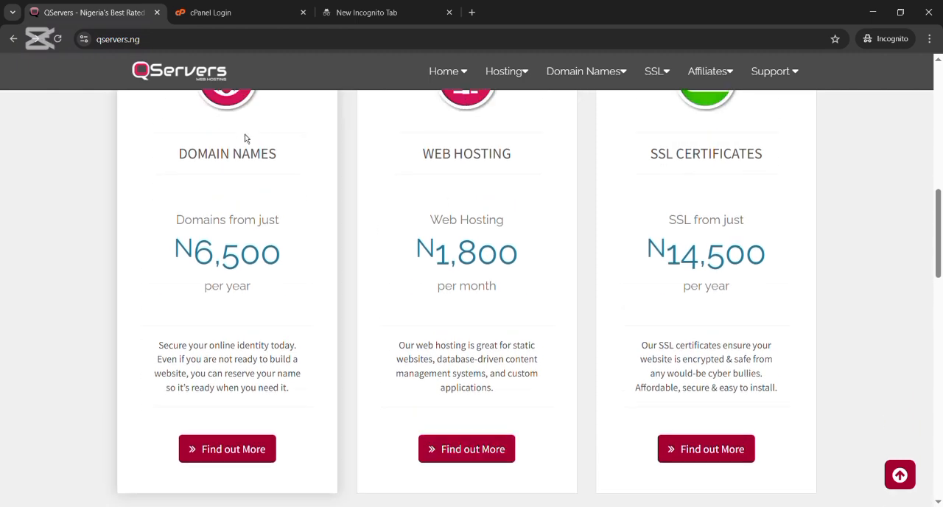
pyautogui.click(484, 462)
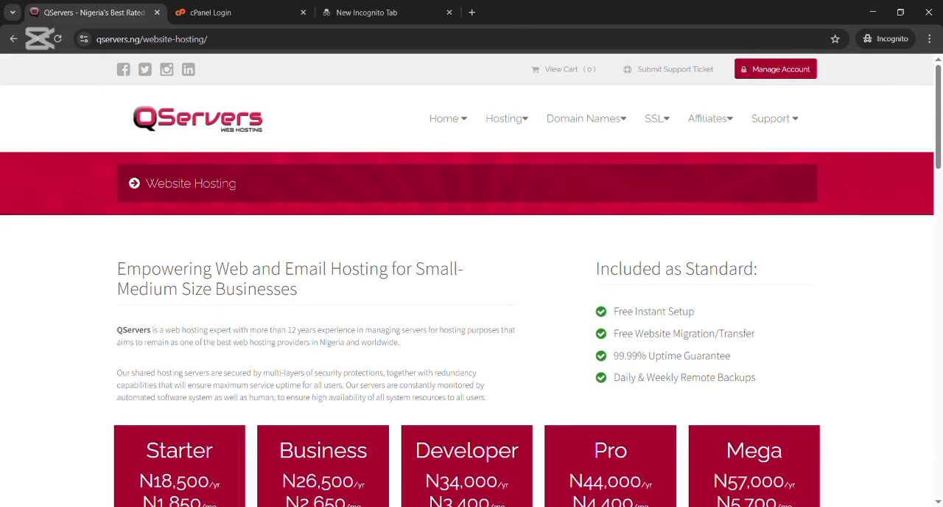
# Step: Compare the website hosting plans and order the Starter Pack
pyautogui.scroll(-3, 375, 361)
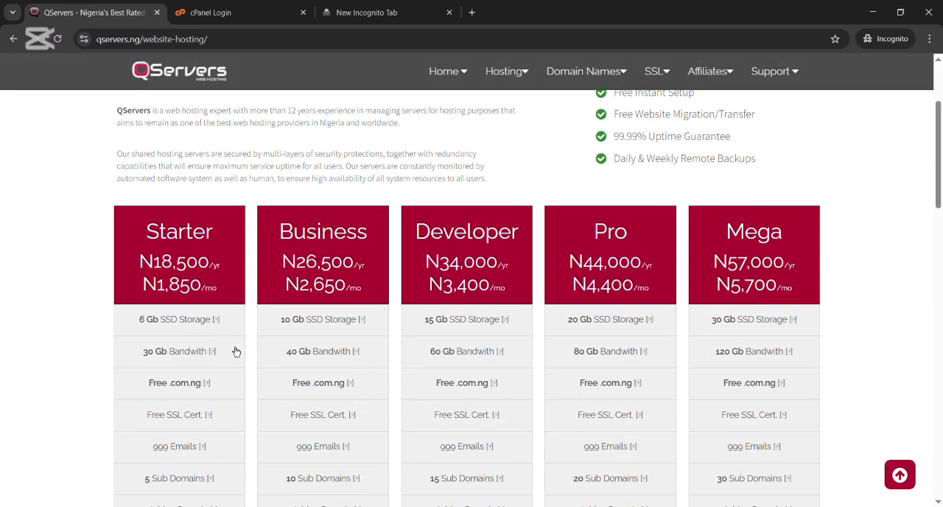
pyautogui.scroll(-5, 221, 208)
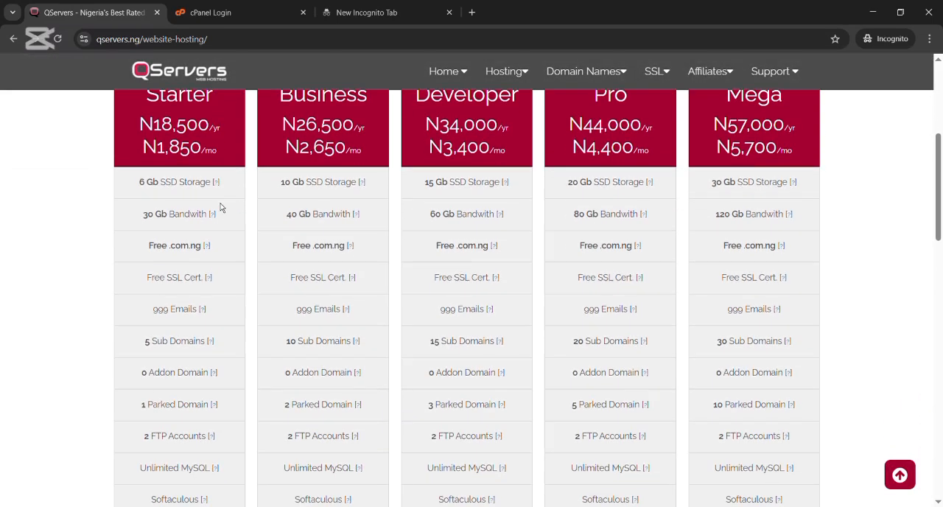
pyautogui.scroll(-2, 219, 210)
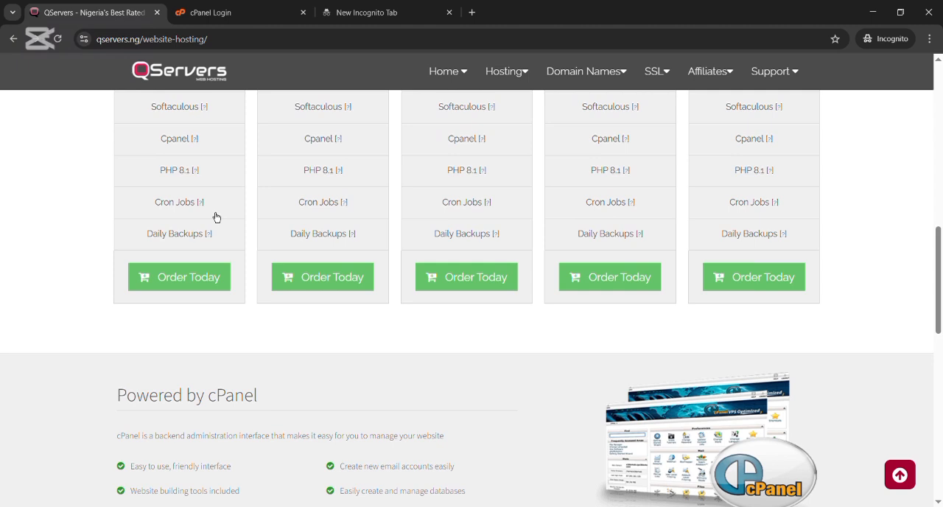
pyautogui.click(192, 277)
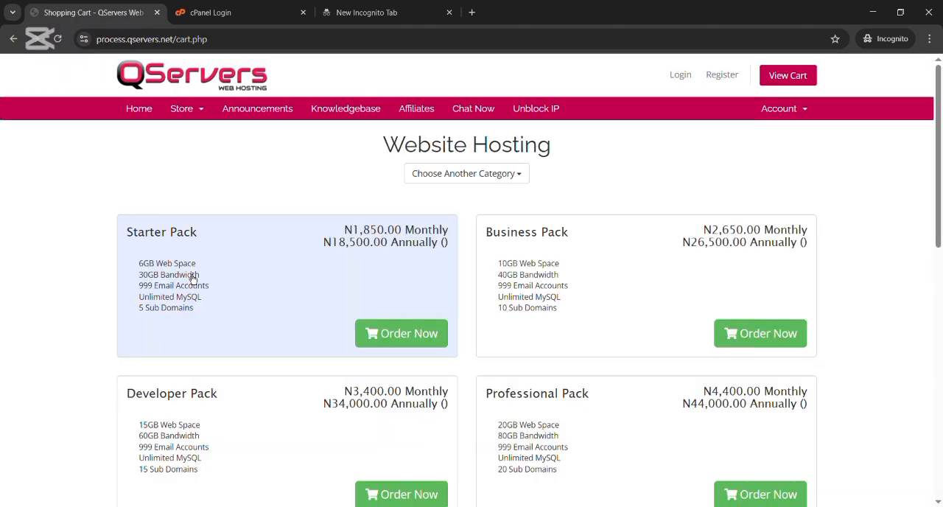
pyautogui.click(433, 339)
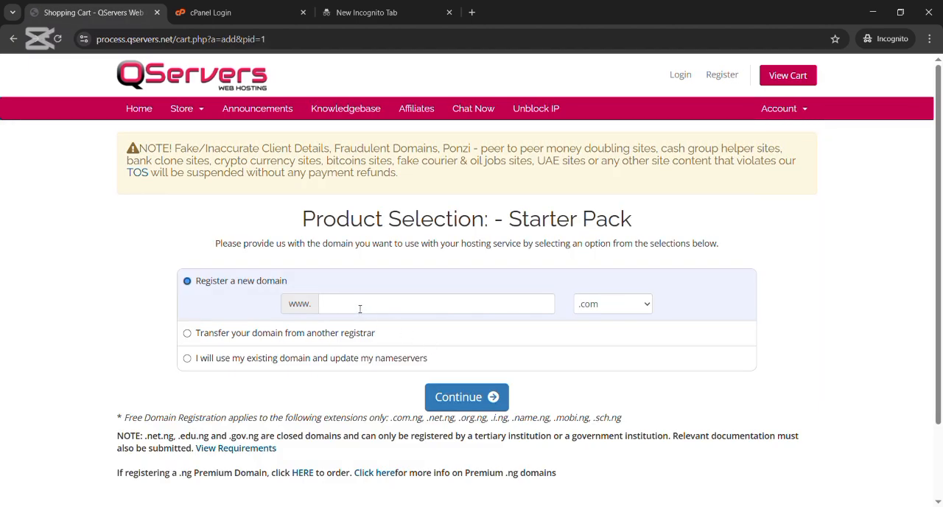
# Step: Check the new domain saxlex with the .com extension for availability and accept the 1-year registration
pyautogui.click(359, 308)
pyautogui.scroll(-2, 360, 312)
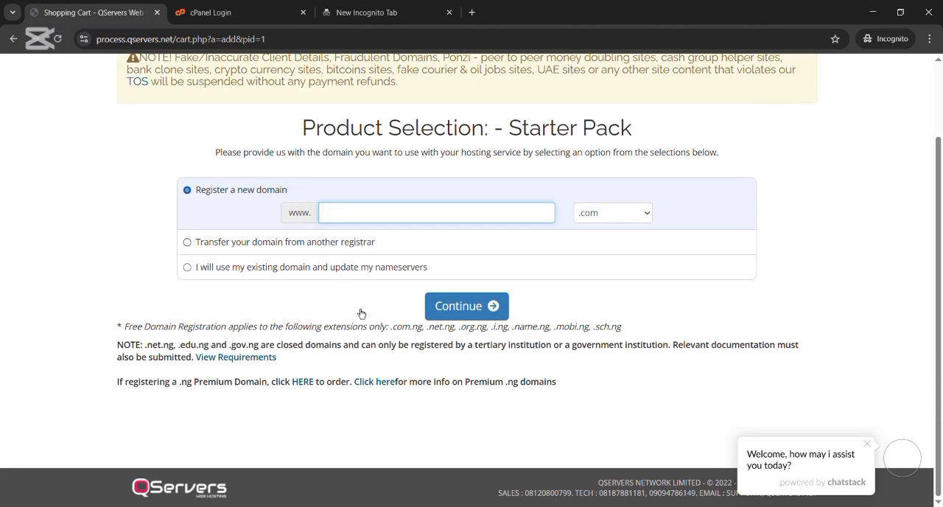
pyautogui.scroll(2, 361, 313)
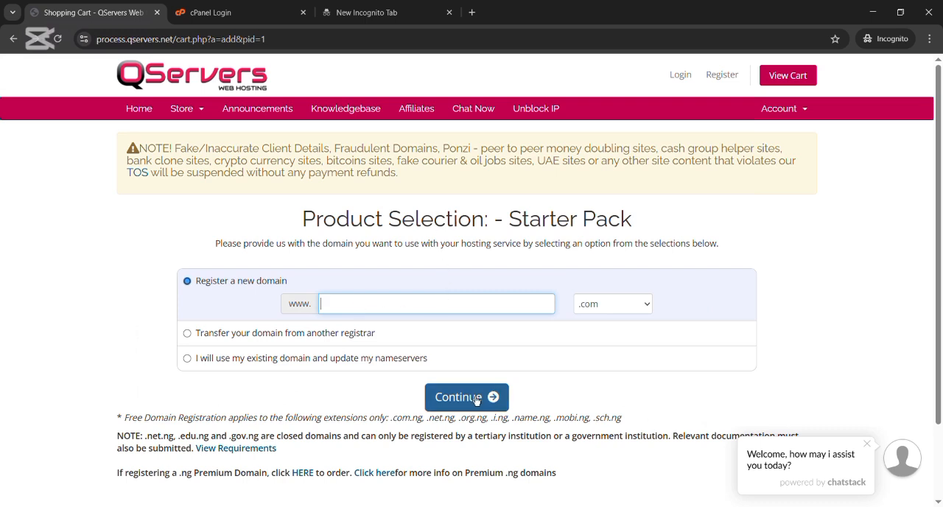
pyautogui.scroll(-1, 476, 398)
pyautogui.scroll(1, 476, 400)
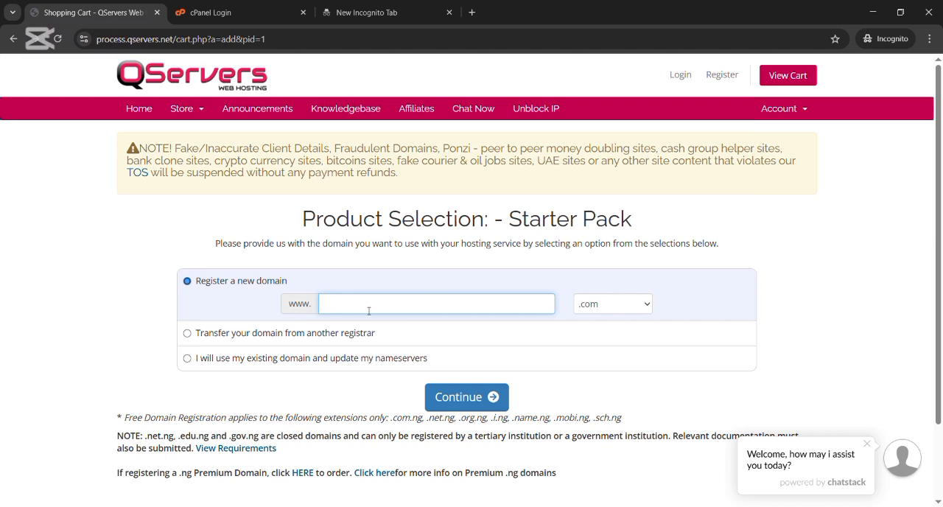
pyautogui.write('saxlex')
pyautogui.click(456, 400)
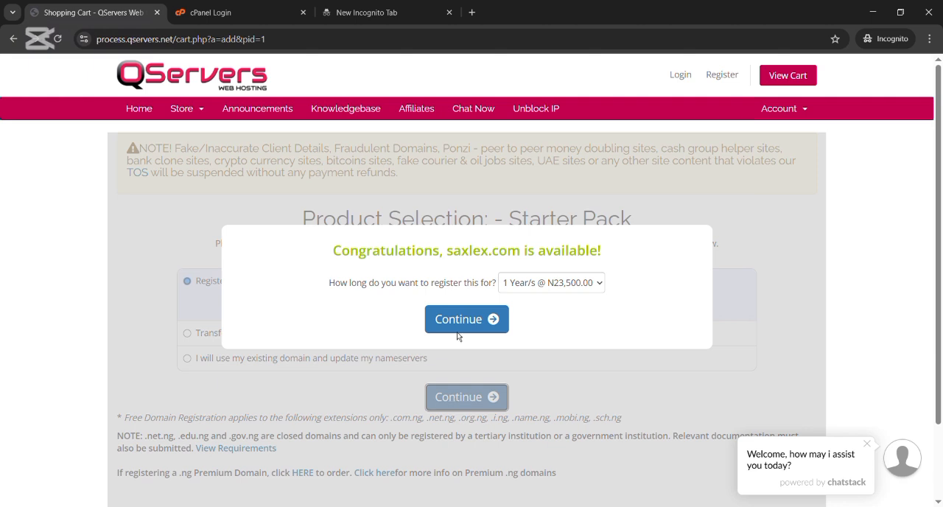
pyautogui.click(487, 322)
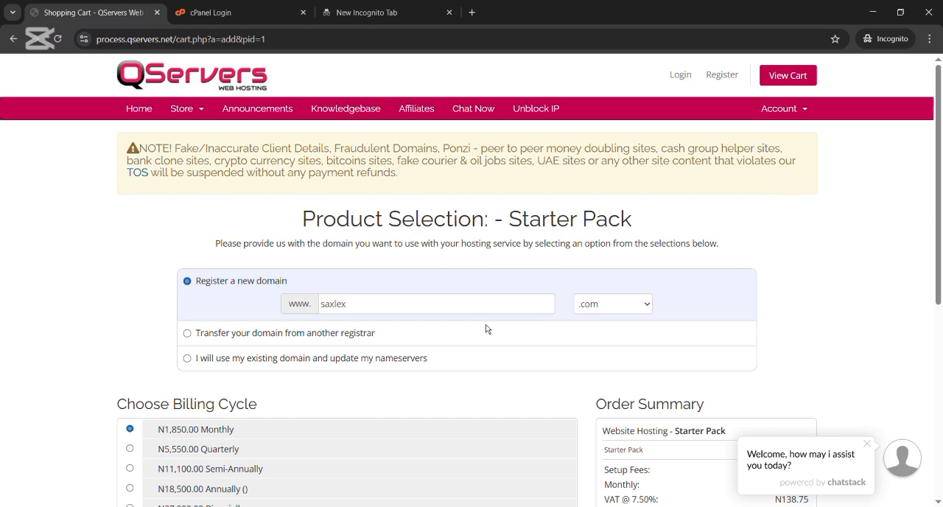
# Step: Keep the monthly billing cycle without any addons and continue through the domain configuration to the checkout review
pyautogui.scroll(-1, 477, 399)
pyautogui.scroll(-1, 477, 399)
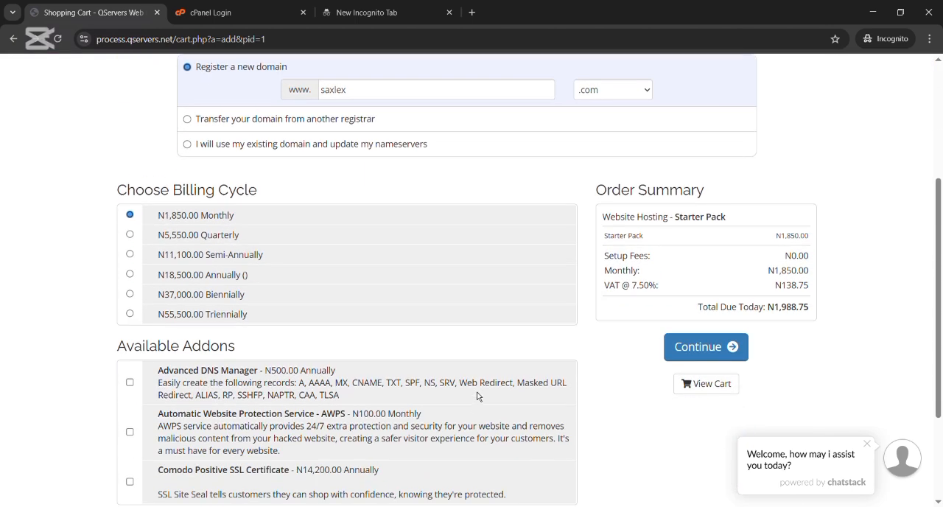
pyautogui.scroll(1, 479, 396)
pyautogui.scroll(-1, 479, 396)
pyautogui.scroll(-1, 477, 396)
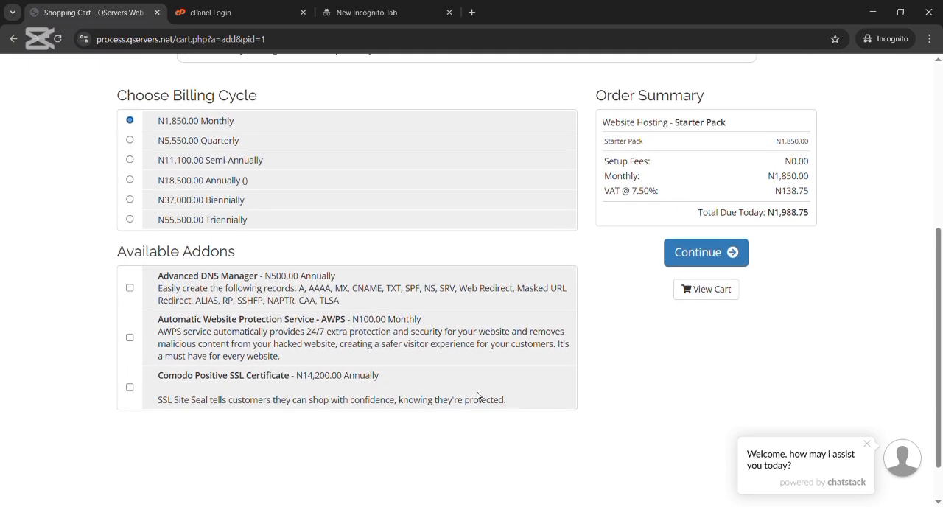
pyautogui.scroll(2, 476, 396)
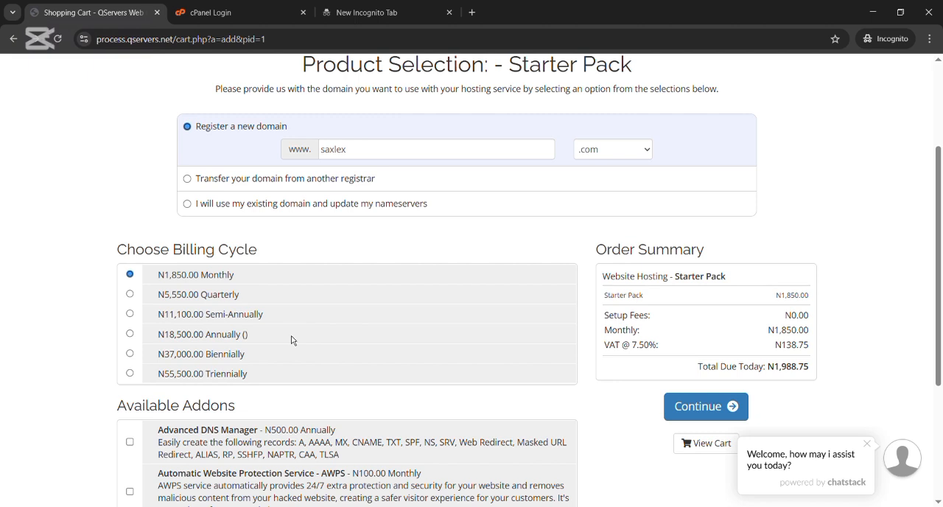
pyautogui.scroll(-2, 291, 339)
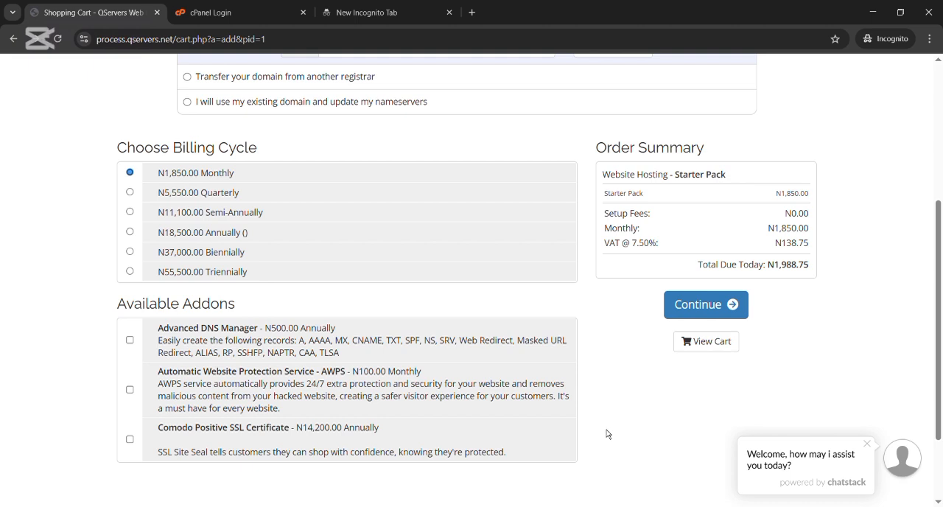
pyautogui.click(733, 313)
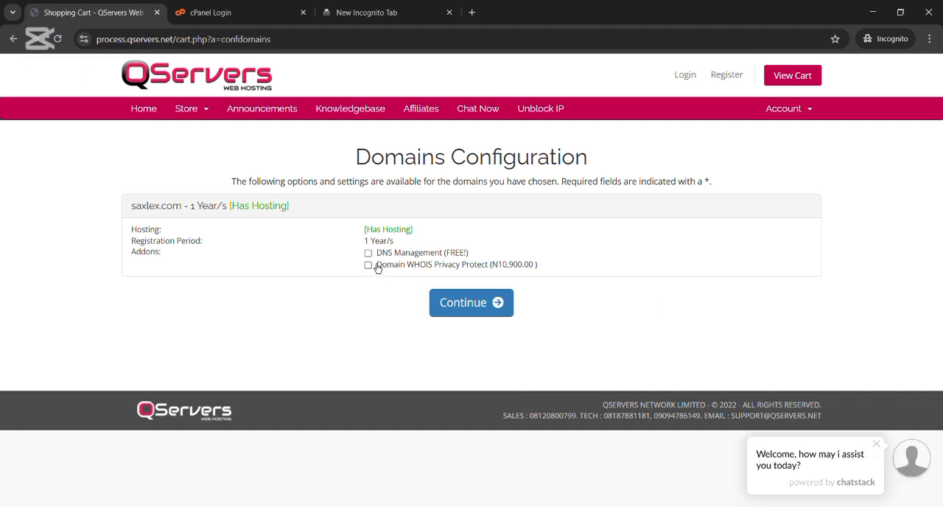
pyautogui.click(482, 308)
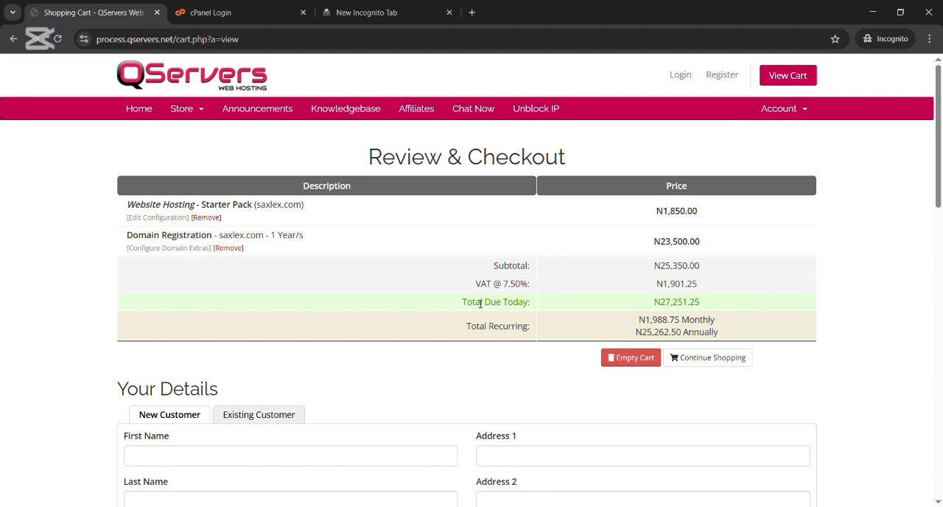
# Step: Examine the checkout page's order summary, new customer details form, domain registrant information and payment methods
pyautogui.scroll(-4, 481, 304)
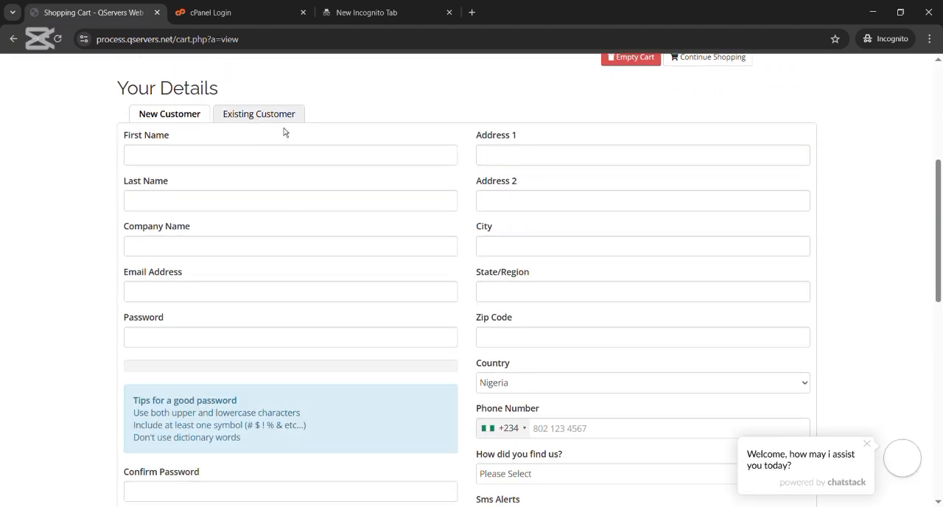
pyautogui.scroll(-3, 389, 291)
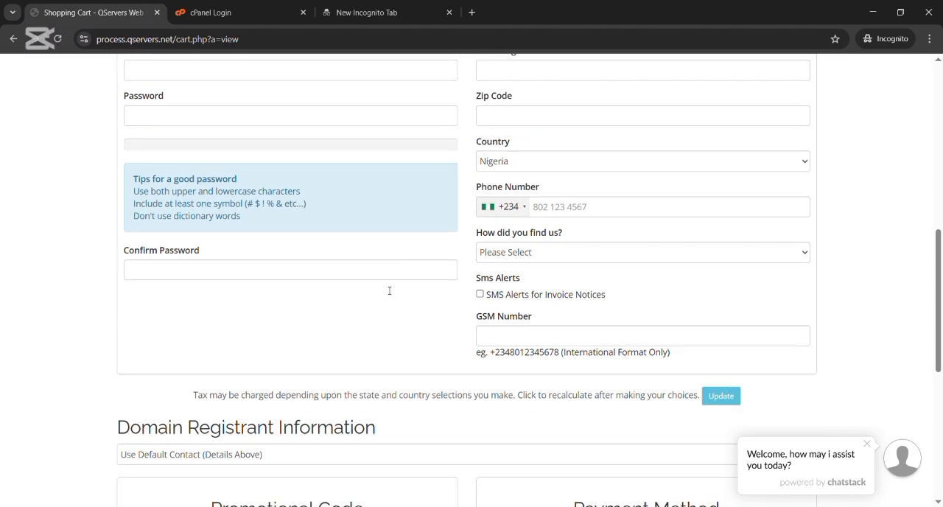
pyautogui.scroll(-5, 390, 290)
pyautogui.scroll(2, 389, 290)
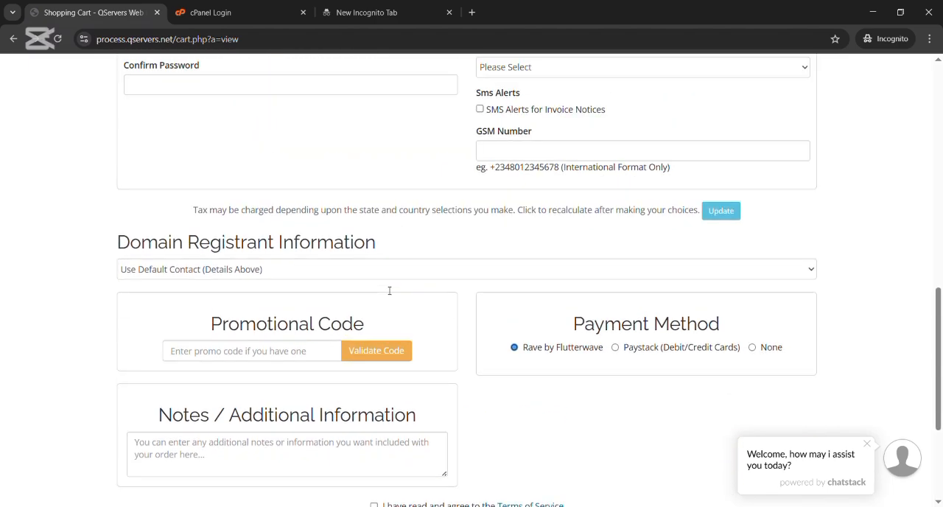
pyautogui.scroll(8, 389, 290)
pyautogui.scroll(-2, 389, 291)
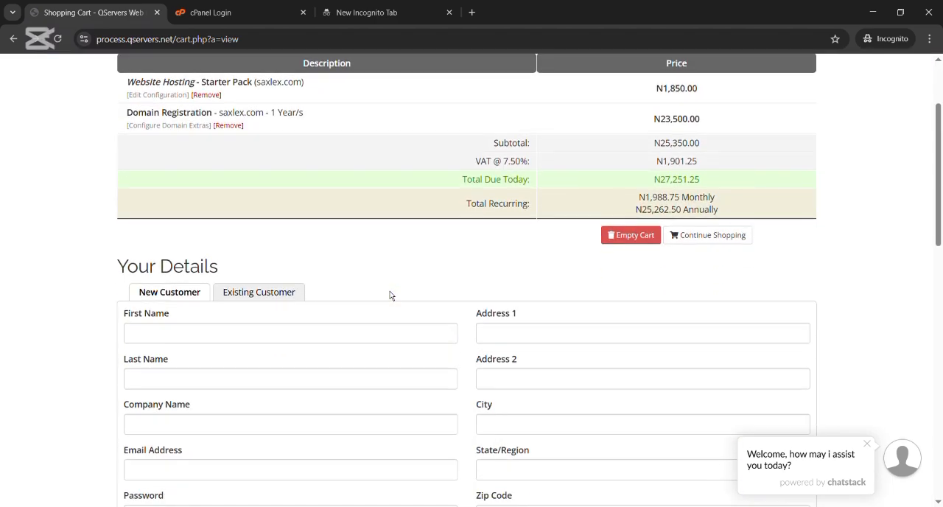
pyautogui.scroll(1, 390, 294)
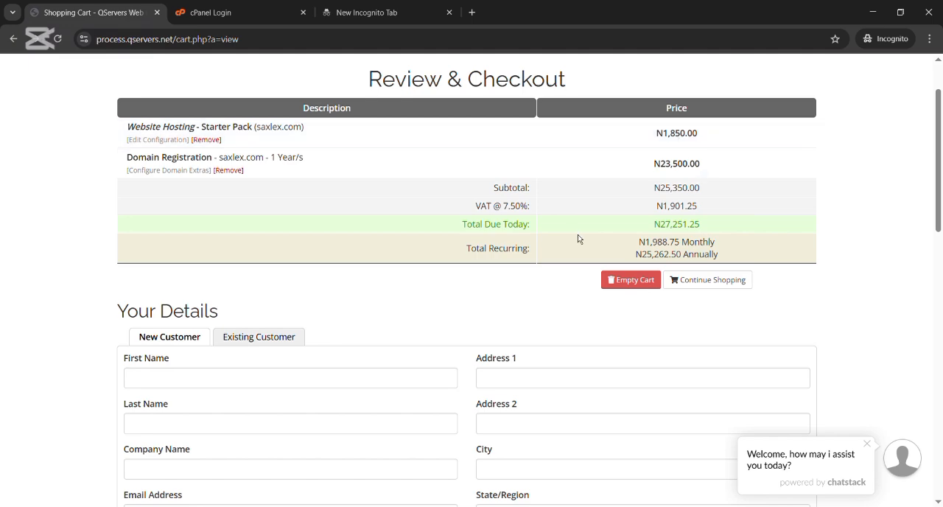
pyautogui.scroll(-5, 547, 279)
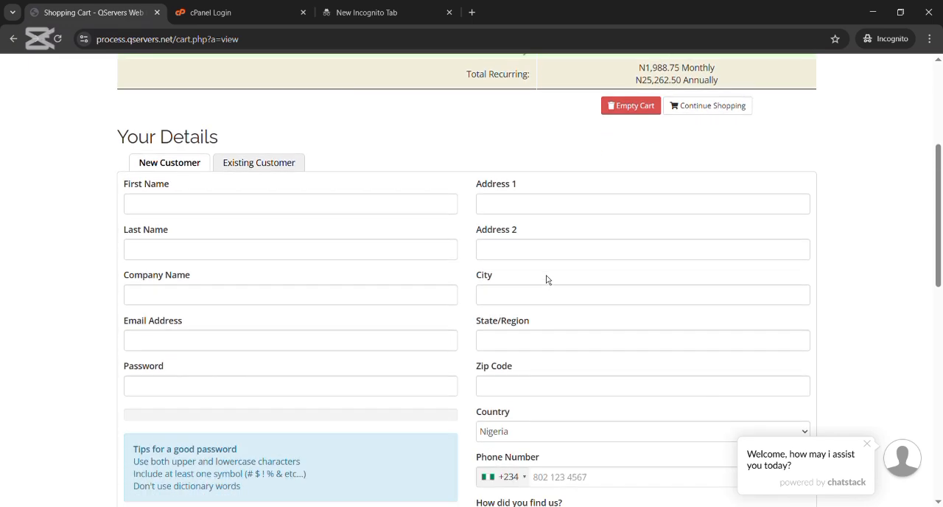
pyautogui.scroll(-6, 547, 279)
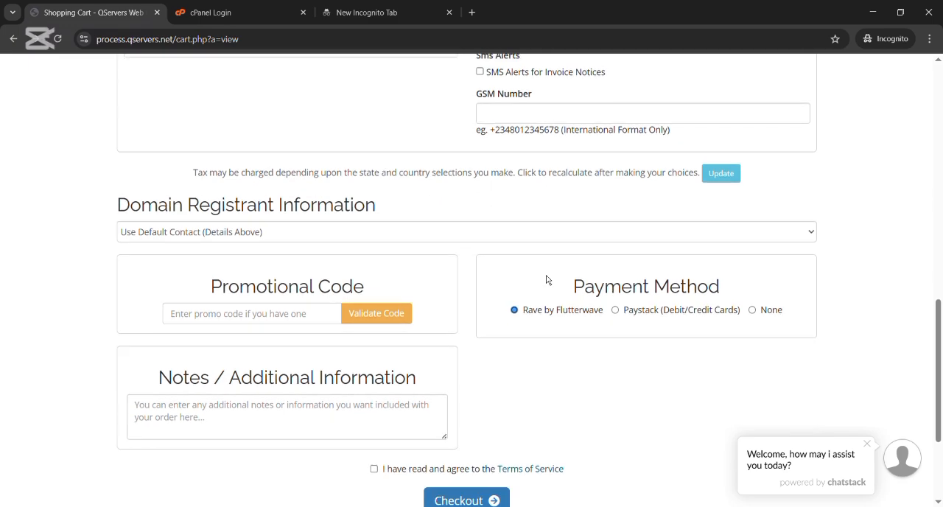
pyautogui.scroll(12, 548, 280)
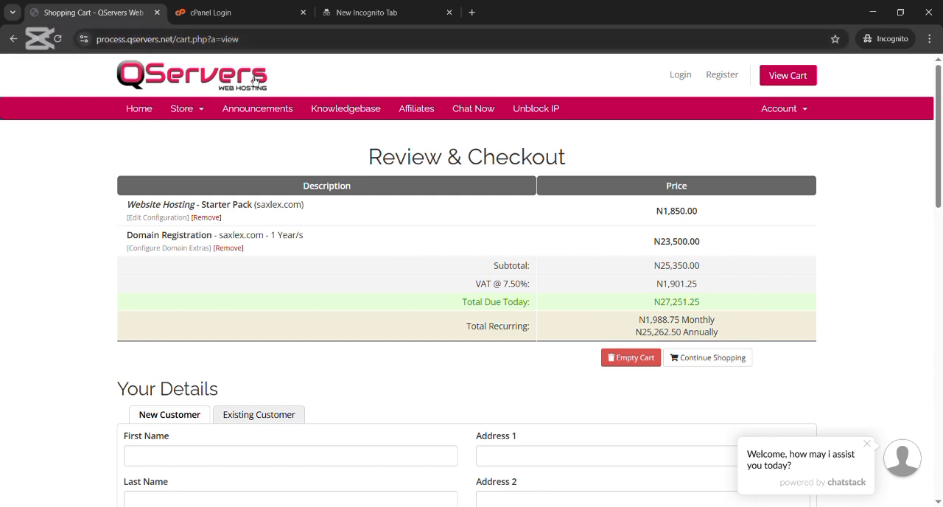
pyautogui.click(405, 17)
pyautogui.click(233, 46)
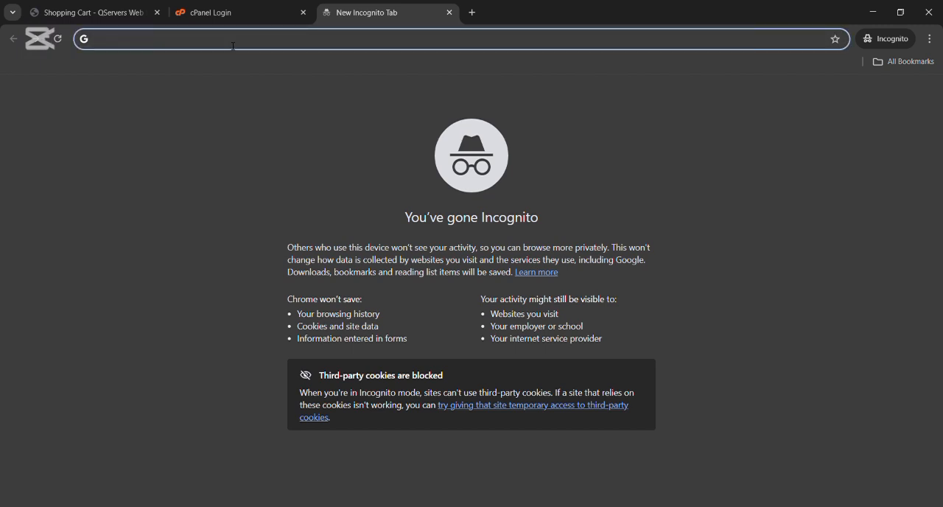
pyautogui.write('www')
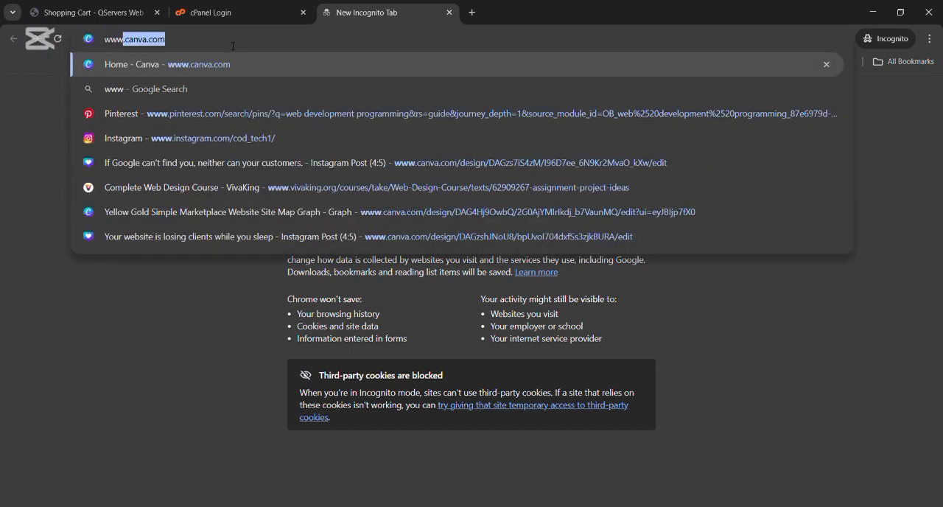
pyautogui.write('.')
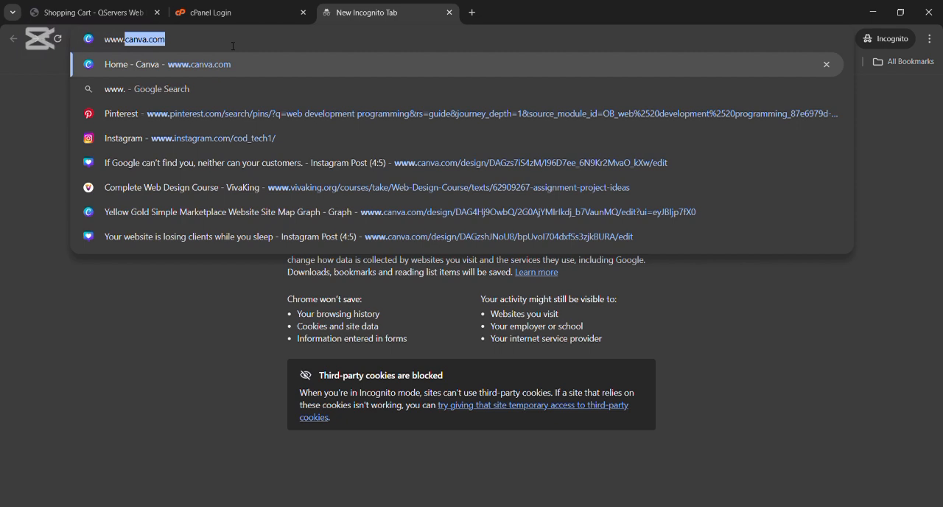
pyautogui.write('cod')
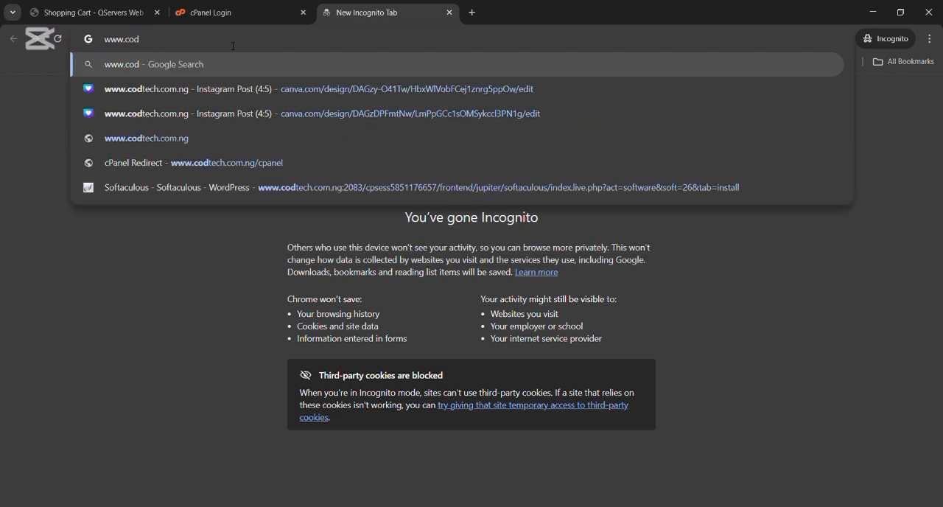
pyautogui.click(233, 177)
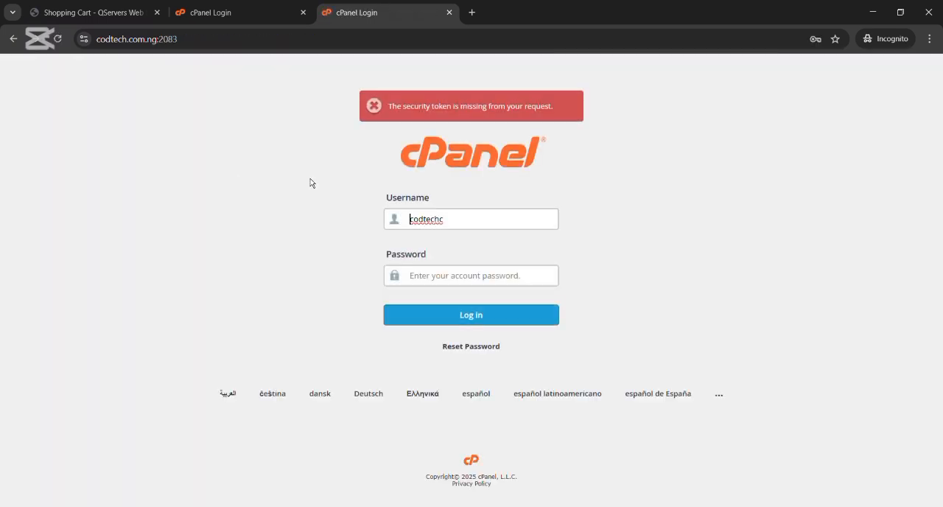
# Step: Fill in the saved cPanel username and account password and log in
pyautogui.click(644, 195)
pyautogui.click(504, 223)
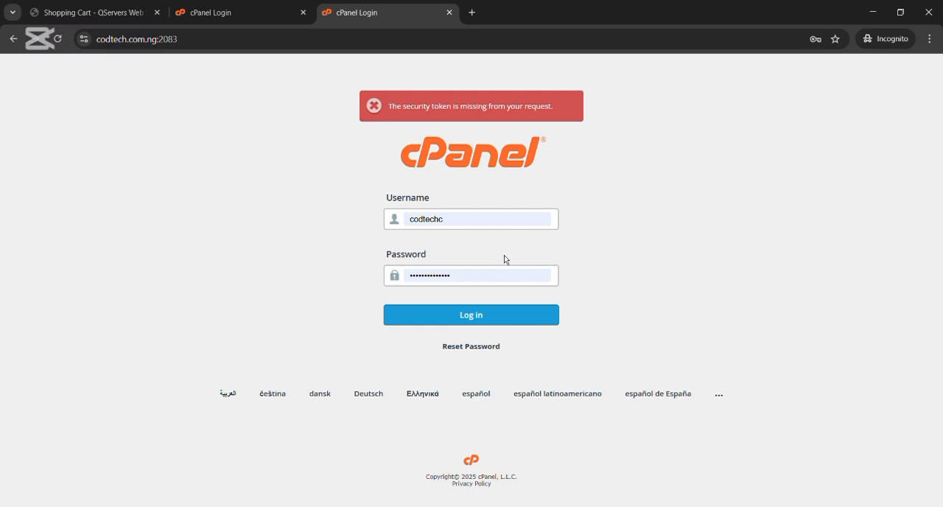
pyautogui.click(455, 332)
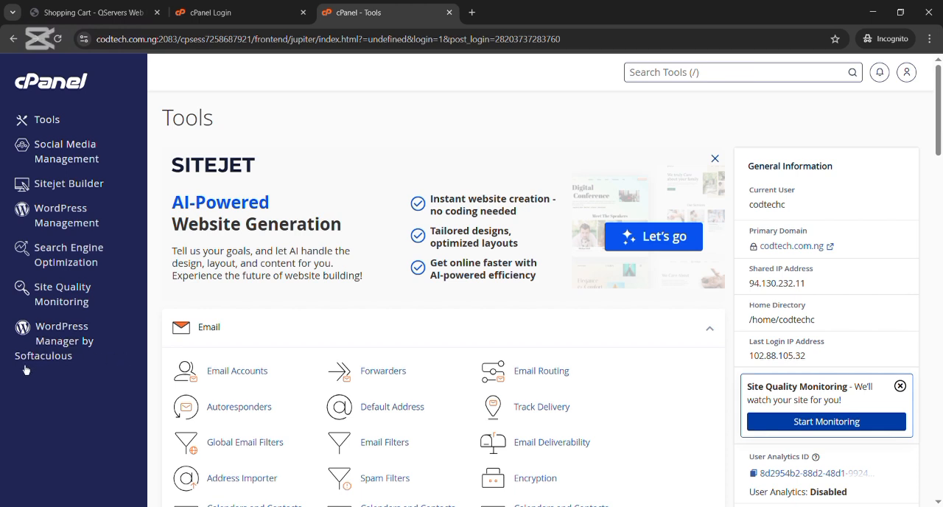
# Step: Open WordPress Manager by Softaculous and start a new WordPress installation
pyautogui.click(66, 341)
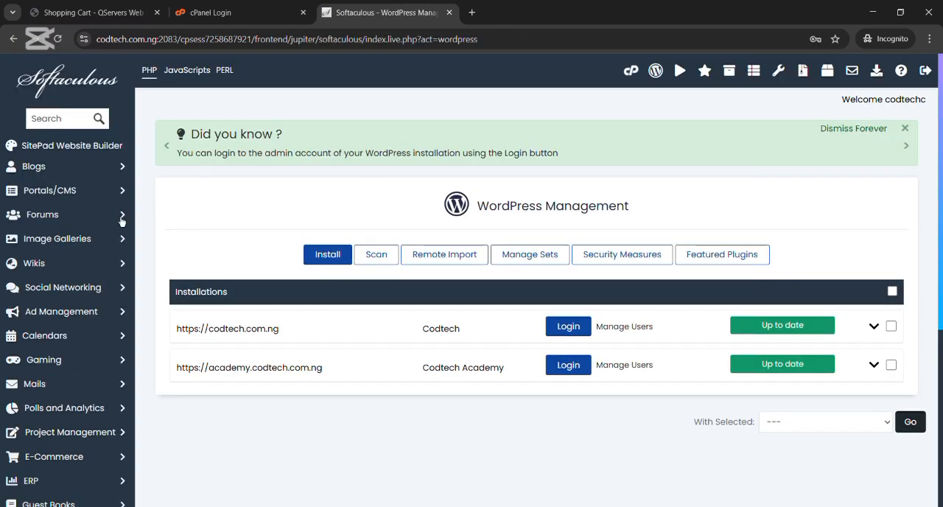
pyautogui.scroll(-3, 266, 161)
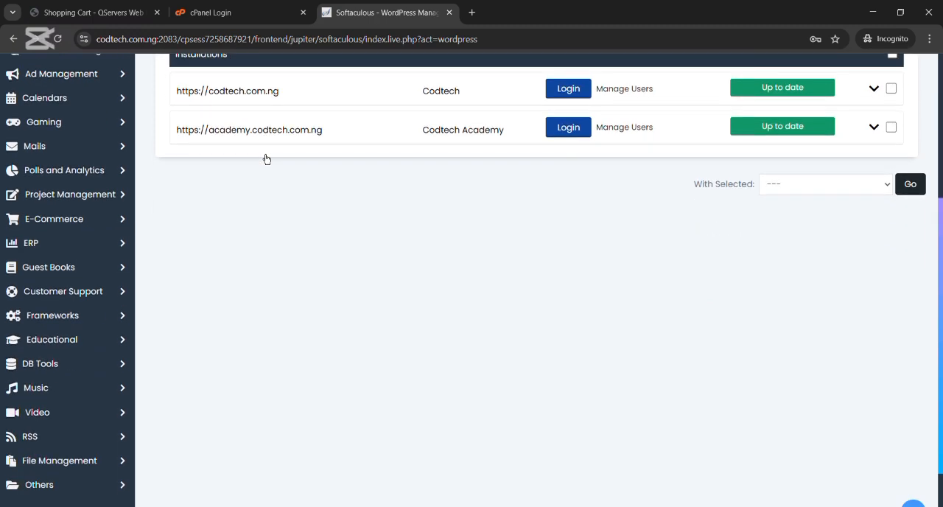
pyautogui.scroll(-1, 266, 159)
pyautogui.scroll(5, 266, 159)
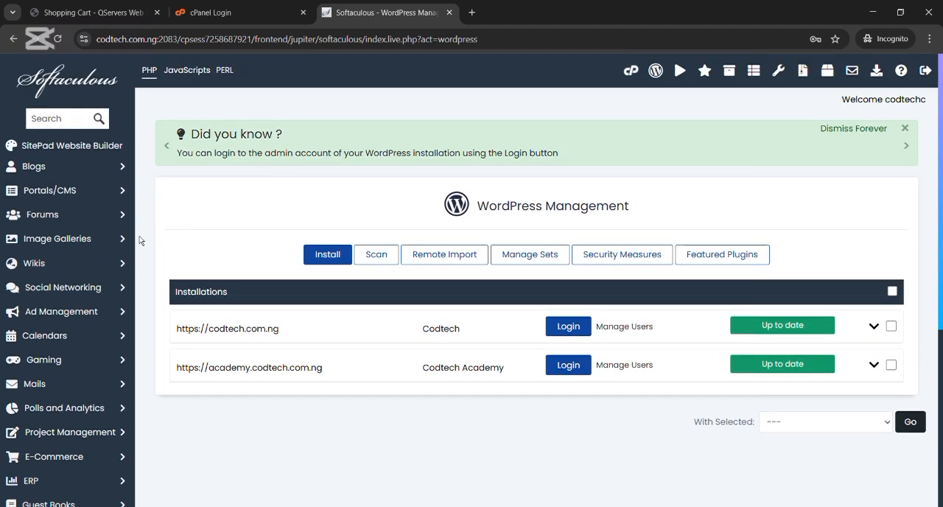
pyautogui.scroll(-3, 140, 240)
pyautogui.scroll(3, 140, 241)
pyautogui.click(327, 255)
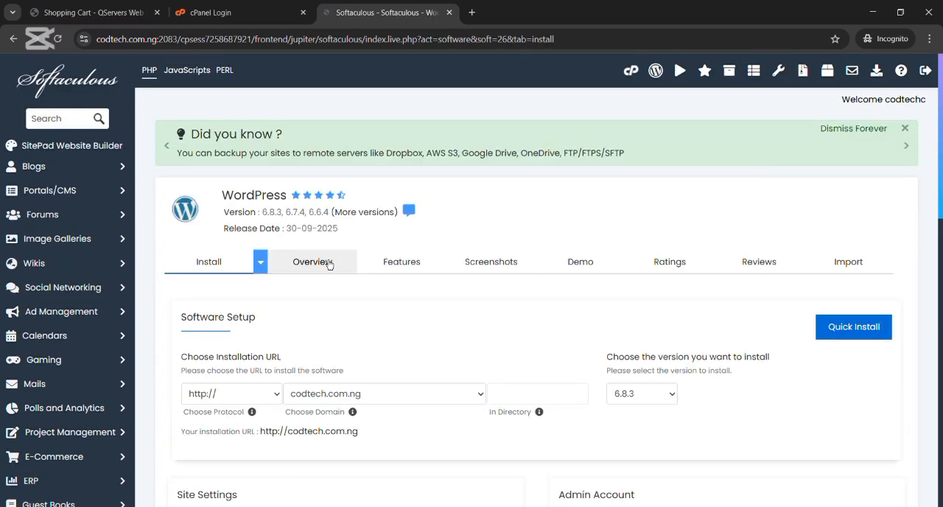
# Step: Choose test.codtech.com.ng as the installation domain in the software setup
pyautogui.scroll(-3, 329, 264)
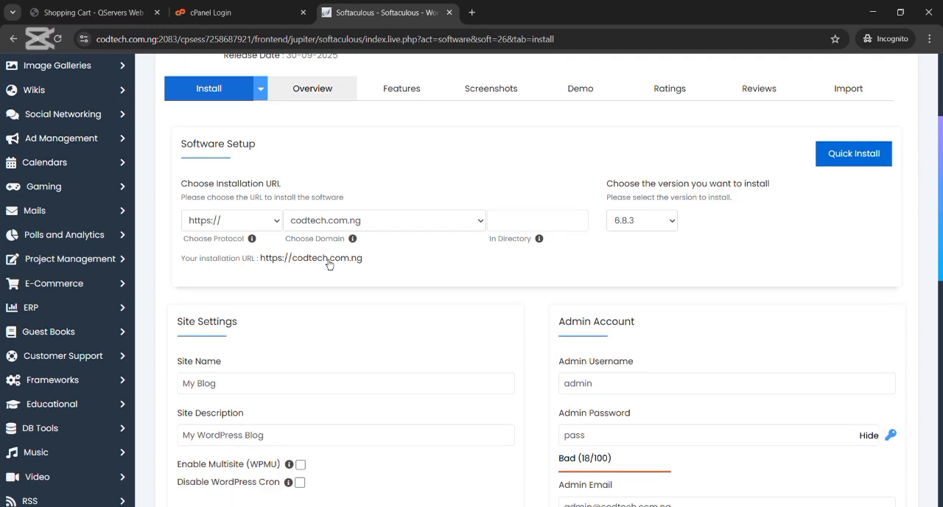
pyautogui.click(484, 225)
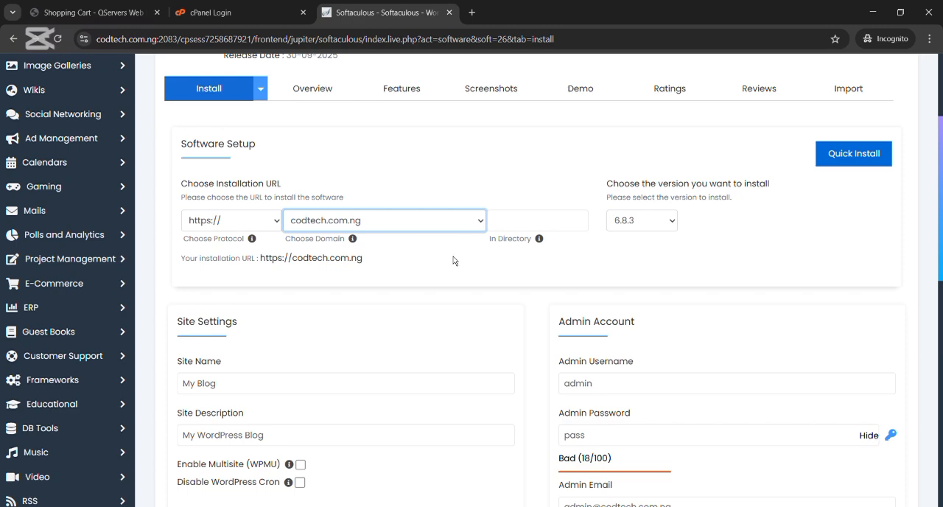
pyautogui.press('Down')
pyautogui.scroll(-2, 421, 287)
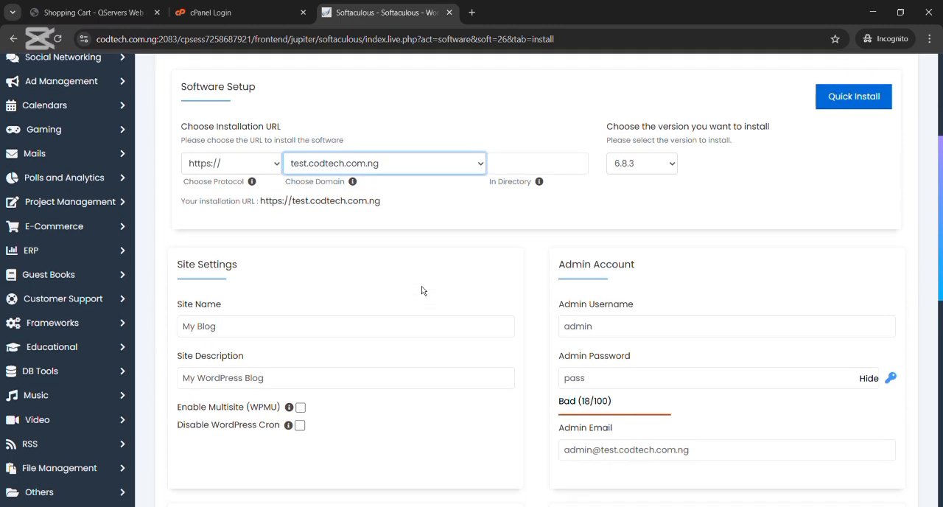
pyautogui.scroll(2, 421, 290)
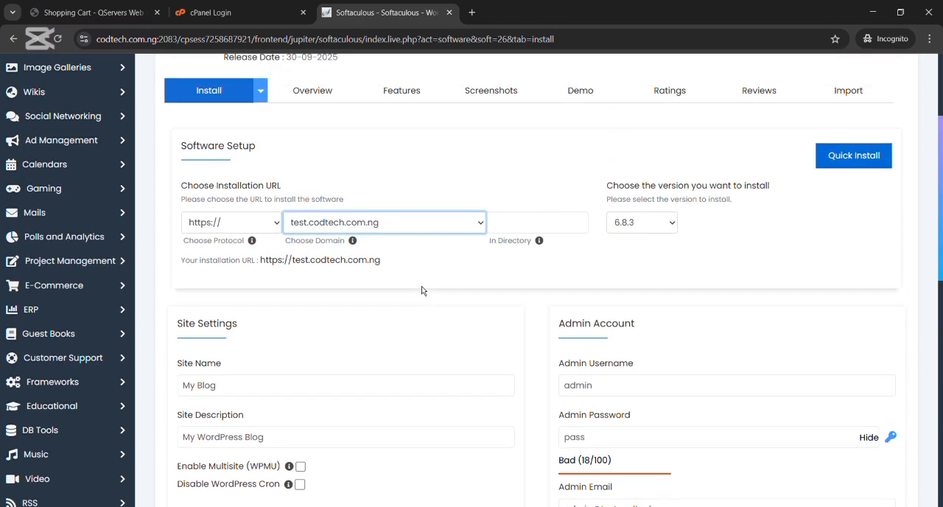
# Step: Replace the default site name in the site settings with classroom
pyautogui.scroll(-2, 422, 290)
pyautogui.scroll(-2, 422, 290)
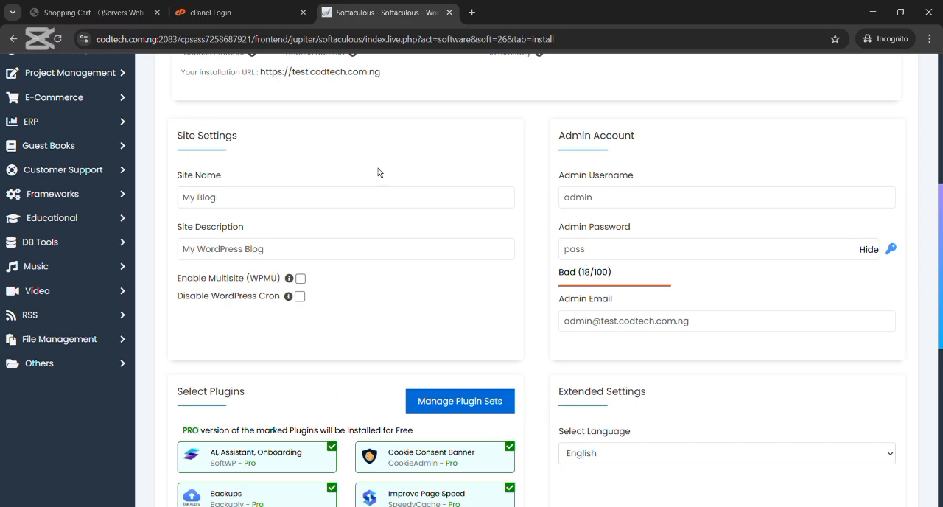
pyautogui.click(342, 202)
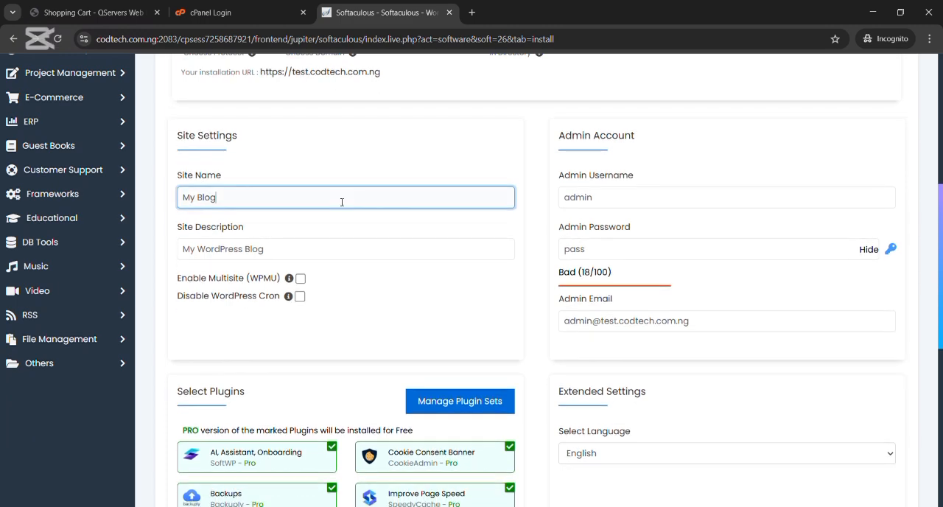
pyautogui.scroll(1, 342, 202)
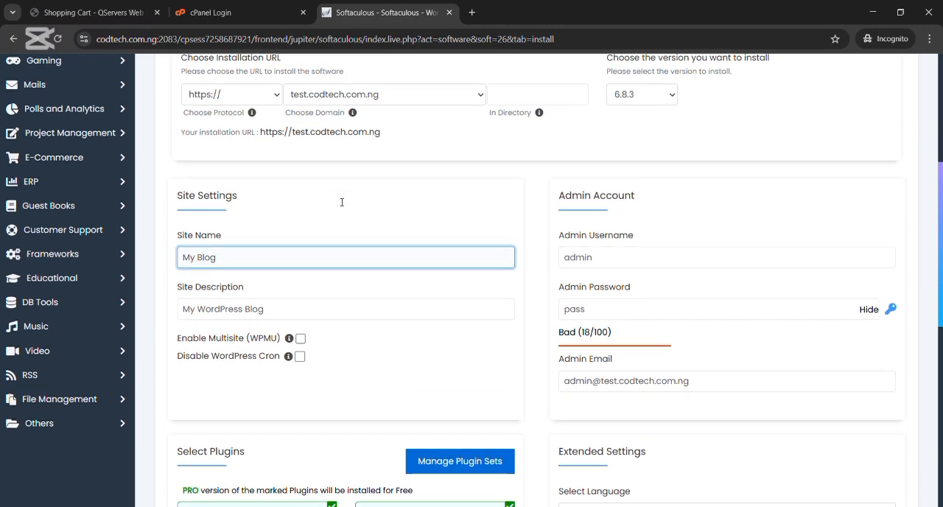
pyautogui.press('BackSpace')
pyautogui.press('BackSpace')
pyautogui.press('BackSpace')
pyautogui.press('BackSpace')
pyautogui.press('BackSpace')
pyautogui.press('BackSpace')
pyautogui.write('classroom')
# Step: Keep the default admin username and email, generate a random admin password for the WordPress site and hide it
pyautogui.scroll(2, 509, 260)
pyautogui.scroll(-2, 494, 264)
pyautogui.click(612, 265)
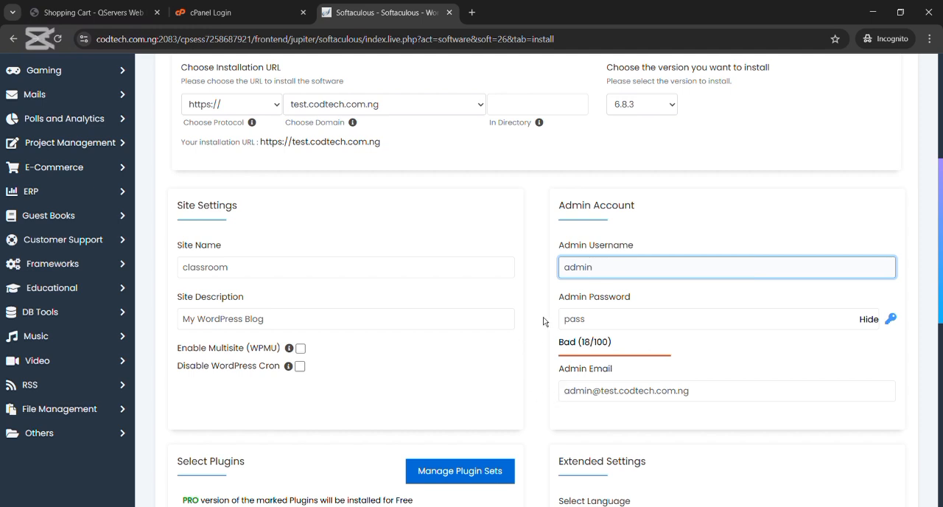
pyautogui.scroll(-2, 546, 323)
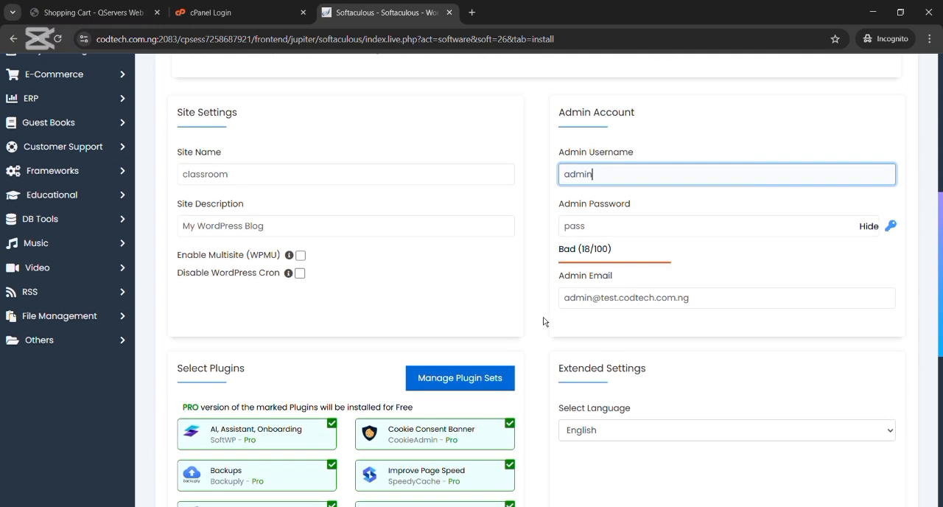
pyautogui.click(891, 228)
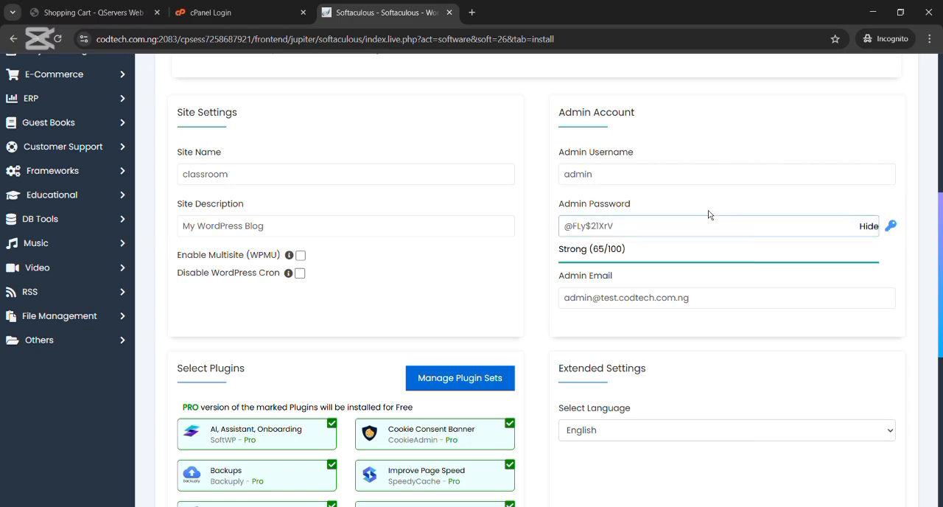
pyautogui.click(873, 229)
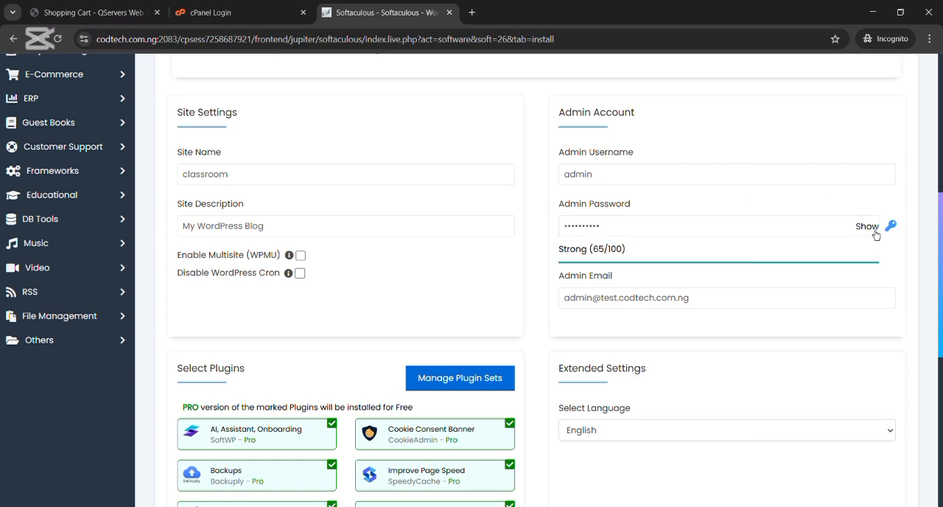
pyautogui.click(729, 297)
# Step: Deselect all preselected plugins, from the AI assistant and backups to the cookie banner, page speed, login limit and SMTP ones
pyautogui.scroll(-1, 734, 298)
pyautogui.scroll(-3, 733, 299)
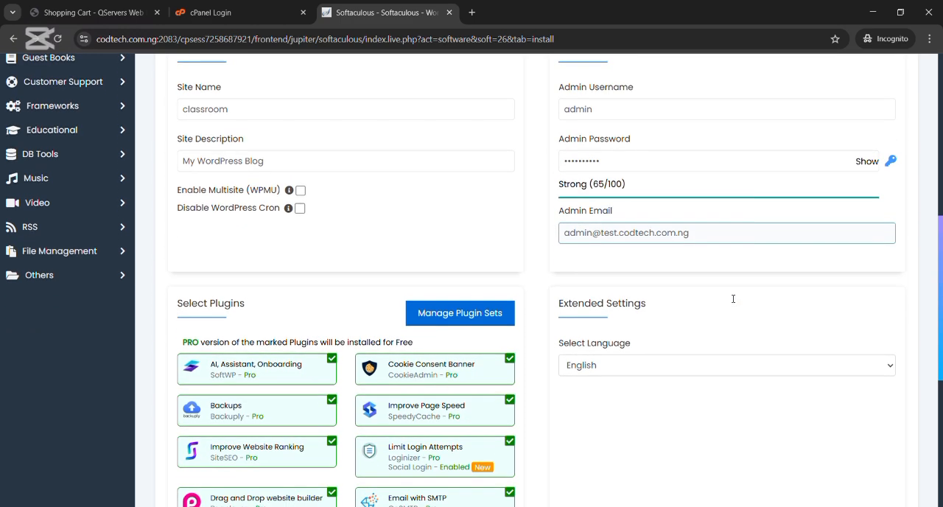
pyautogui.scroll(9, 733, 299)
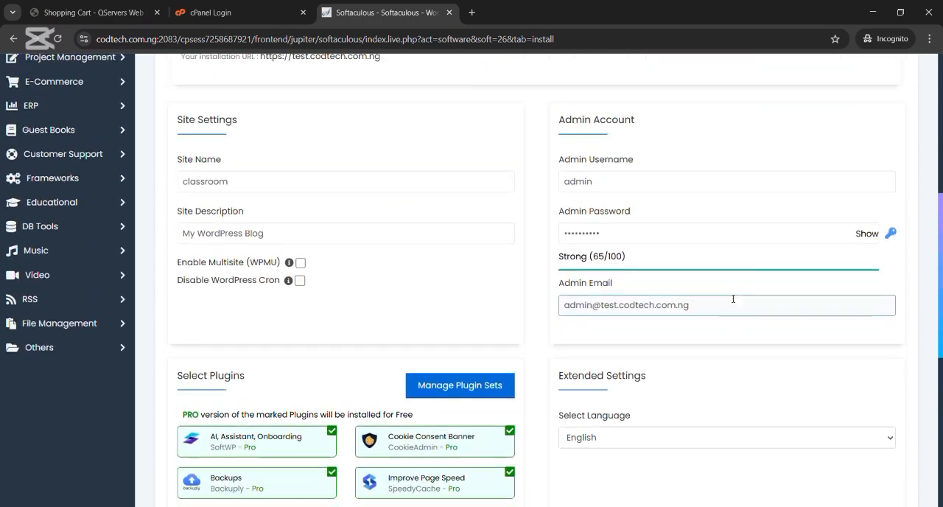
pyautogui.scroll(-8, 733, 302)
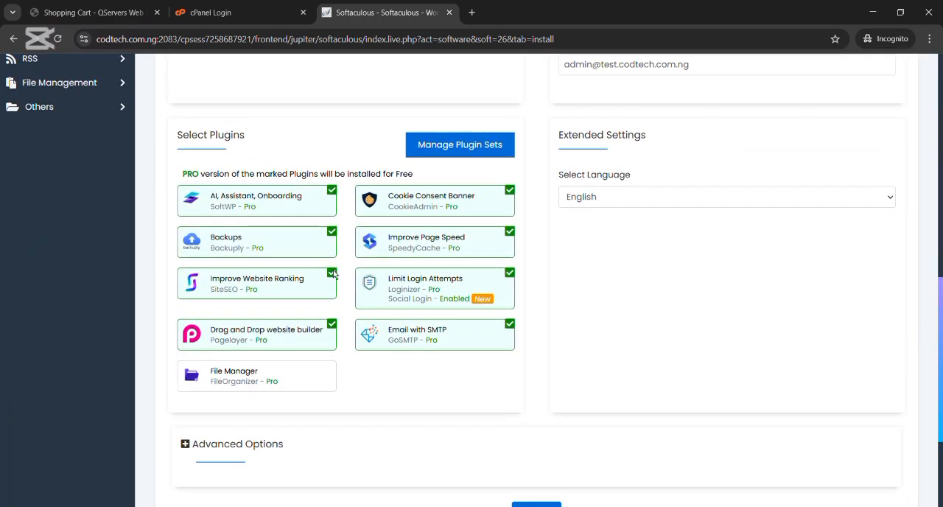
pyautogui.click(336, 196)
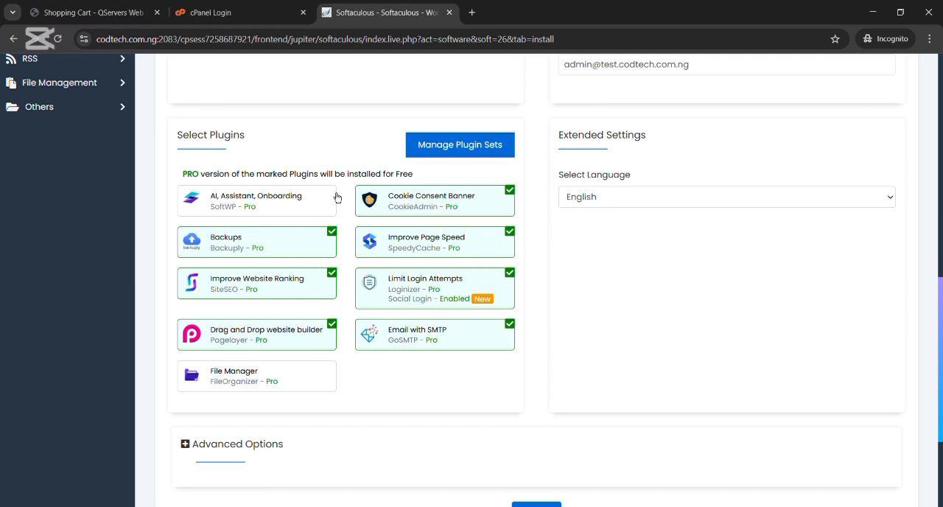
pyautogui.click(334, 235)
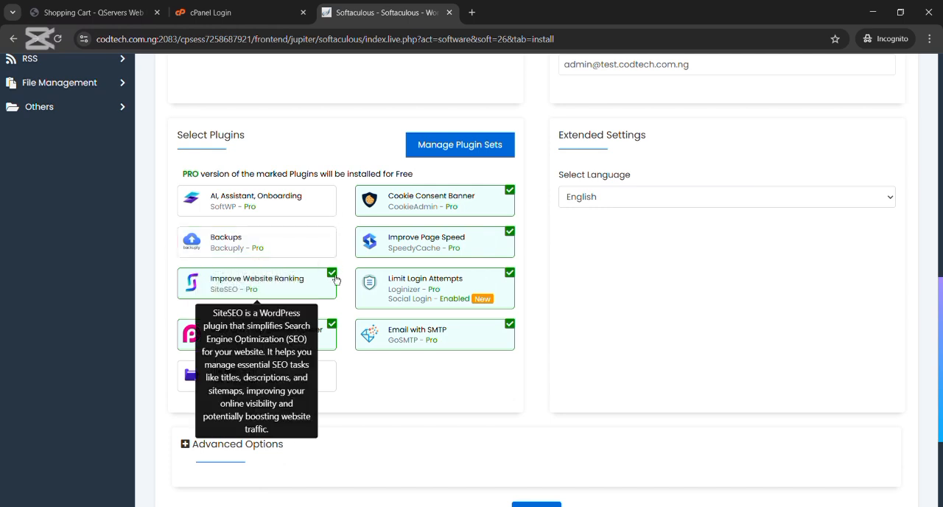
pyautogui.click(333, 275)
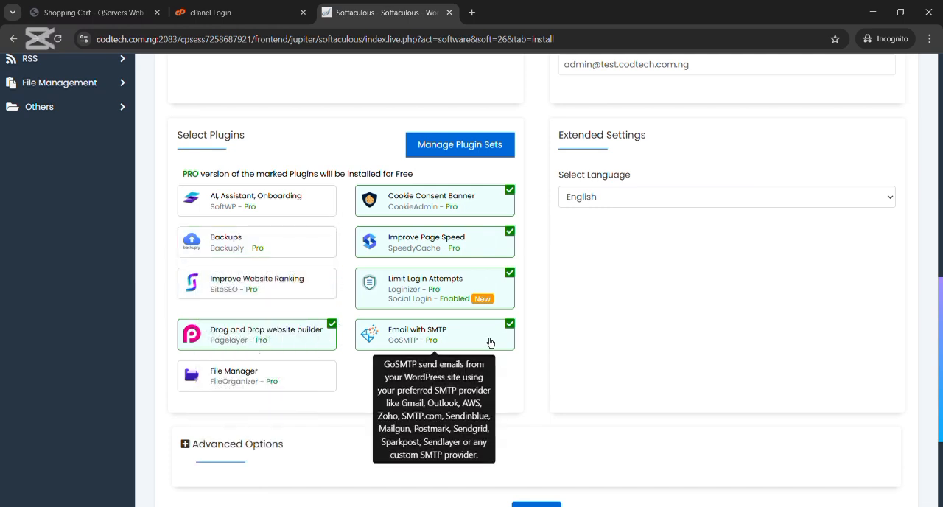
pyautogui.click(340, 334)
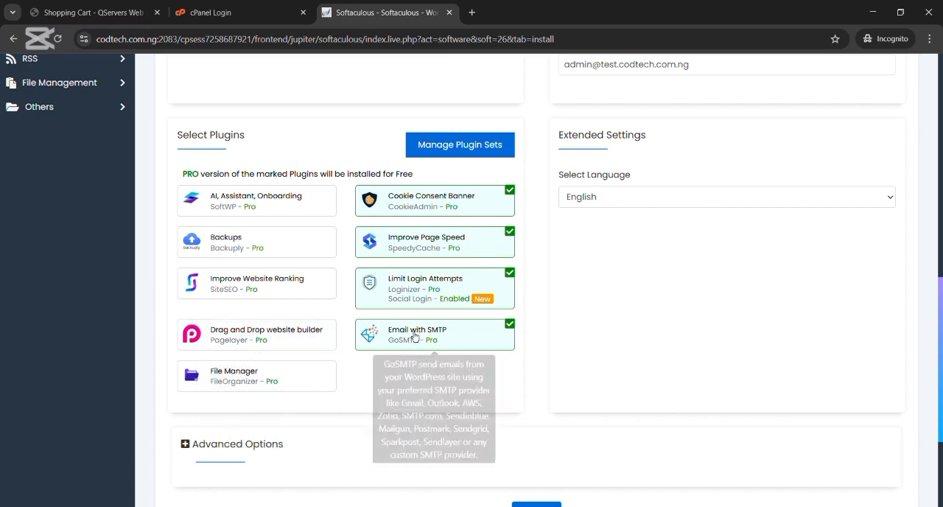
pyautogui.click(514, 335)
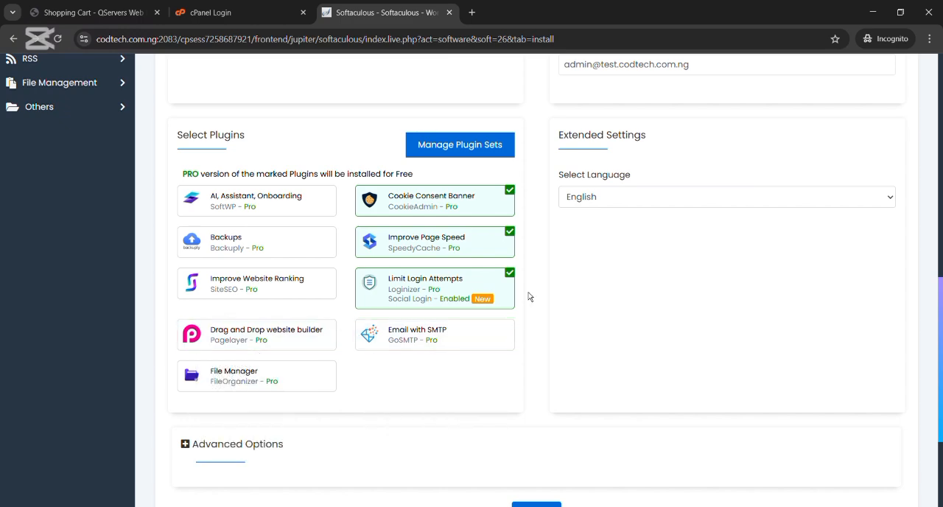
pyautogui.click(516, 272)
pyautogui.click(517, 280)
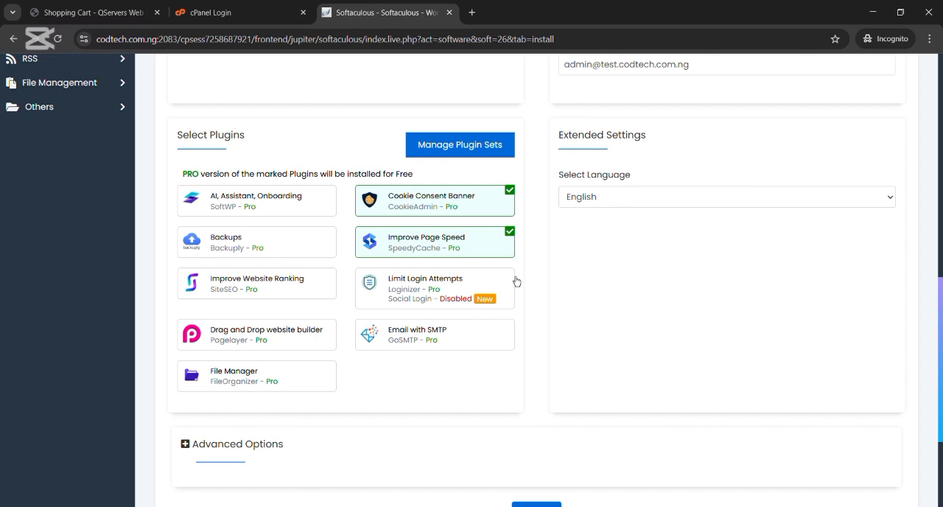
pyautogui.click(515, 237)
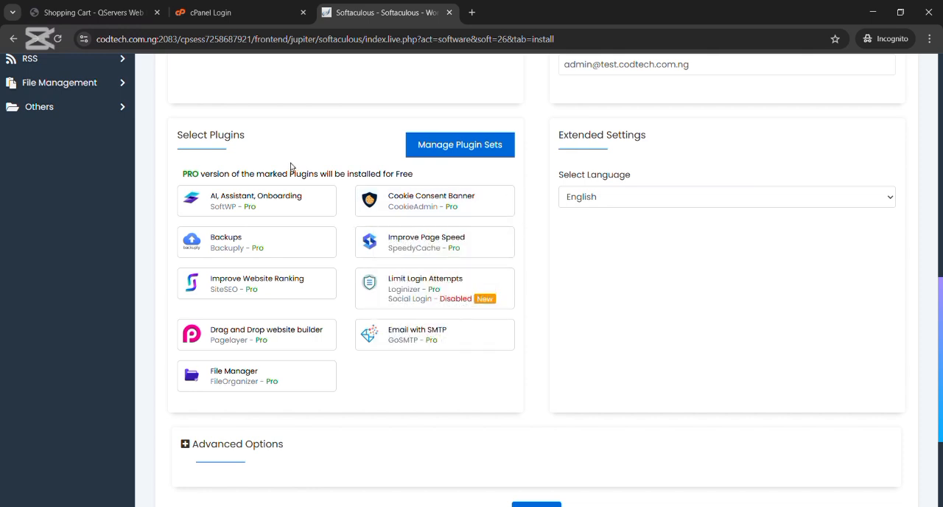
# Step: Review the filled-in WordPress installation form, from the plugin selection and advanced options back to the site settings and installation URL
pyautogui.scroll(-3, 336, 164)
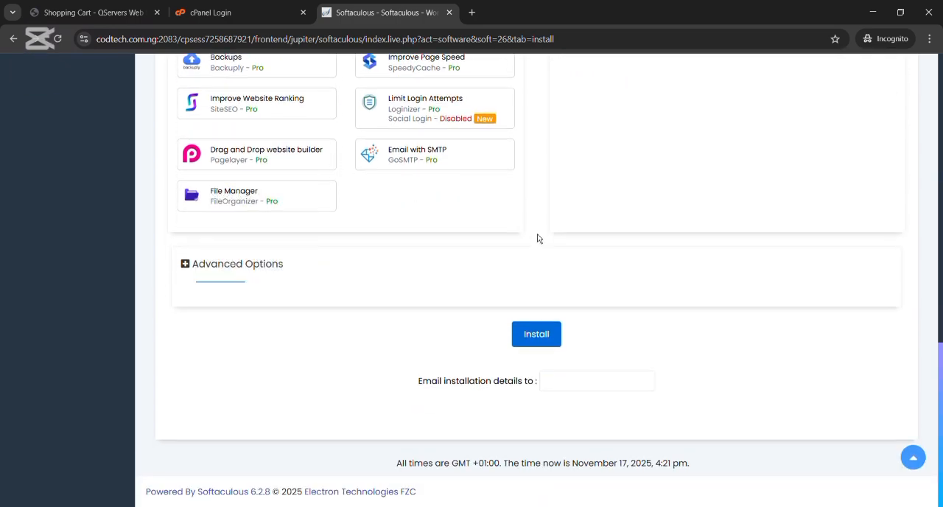
pyautogui.scroll(1, 336, 303)
pyautogui.scroll(10, 336, 303)
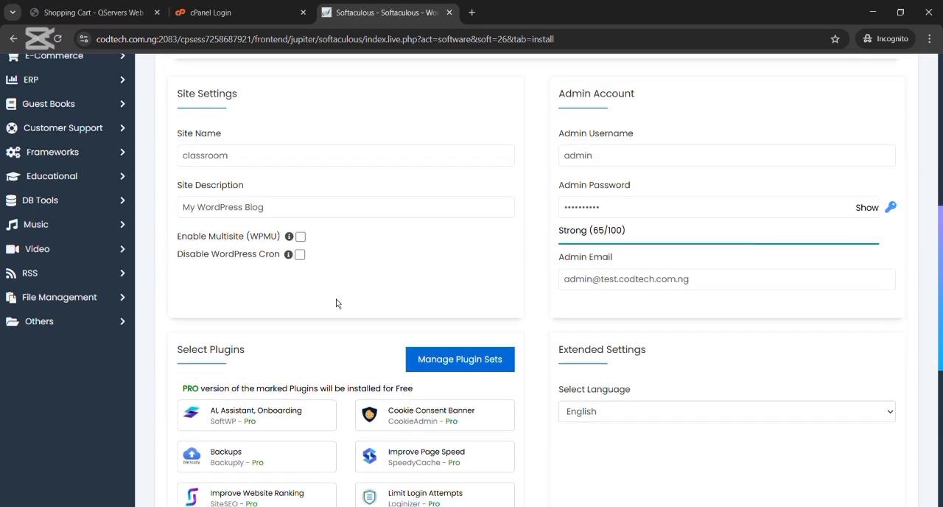
pyautogui.scroll(-2, 336, 302)
pyautogui.scroll(2, 336, 303)
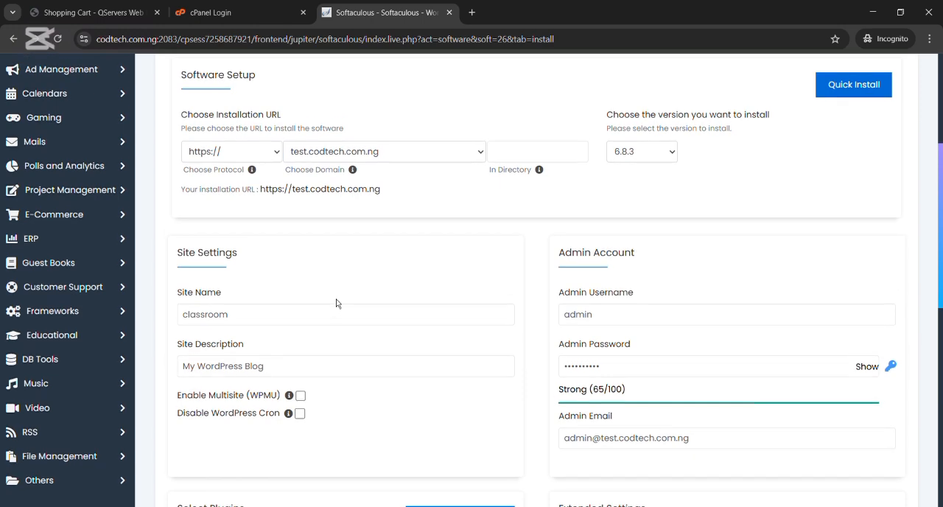
# Step: Install WordPress on test.codtech.com.ng with the filled-in settings and bring up the installation result
pyautogui.scroll(-10, 336, 302)
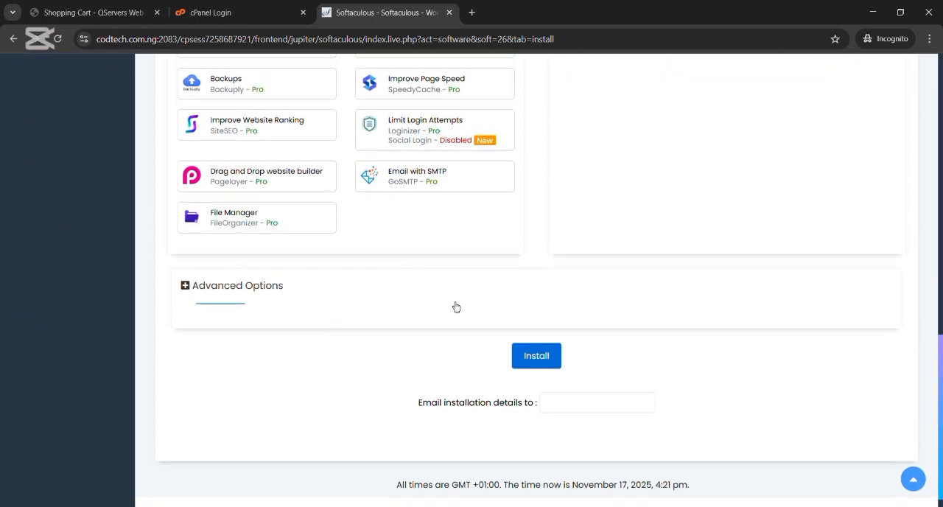
pyautogui.click(538, 360)
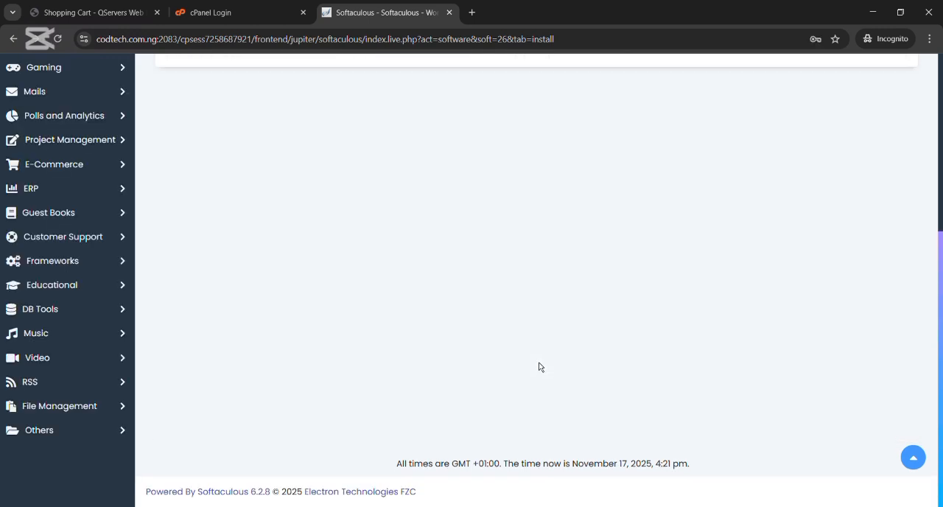
pyautogui.scroll(3, 541, 367)
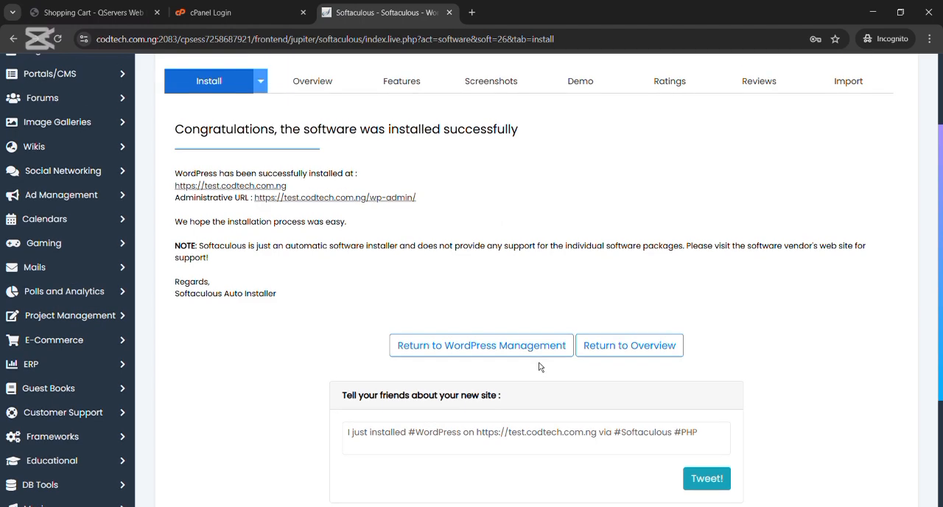
pyautogui.scroll(2, 539, 367)
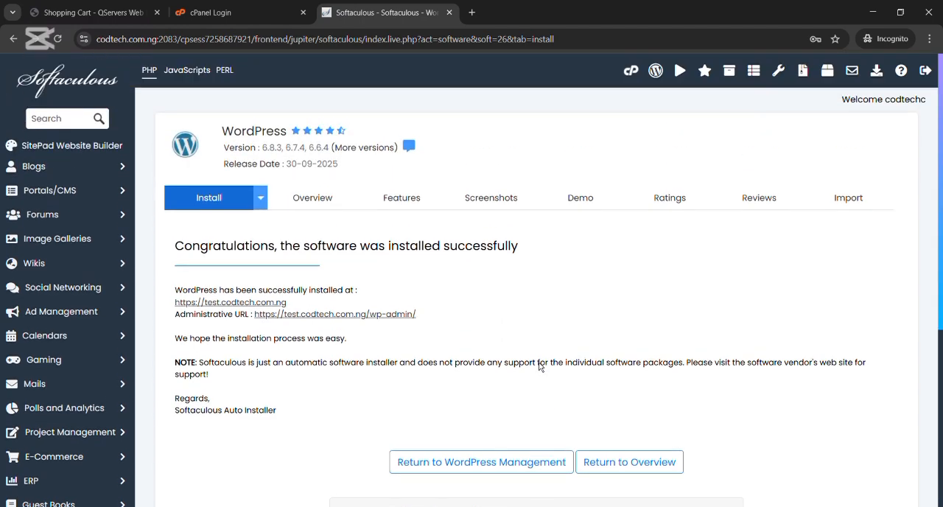
pyautogui.scroll(-3, 541, 367)
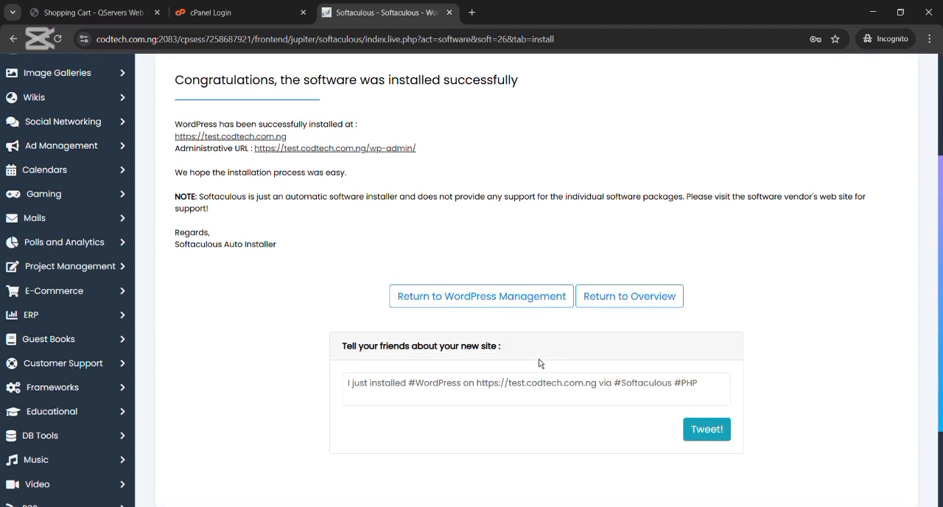
pyautogui.scroll(3, 539, 363)
pyautogui.scroll(-2, 540, 364)
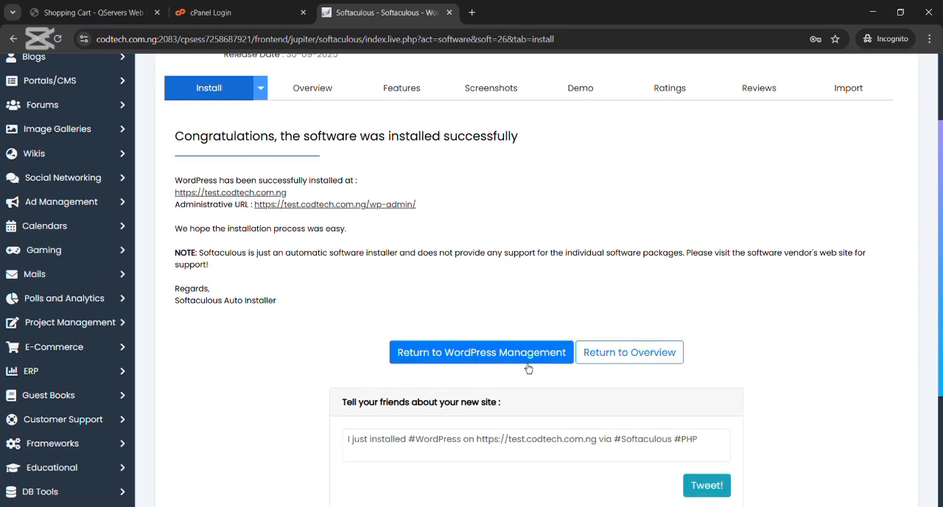
pyautogui.click(322, 209)
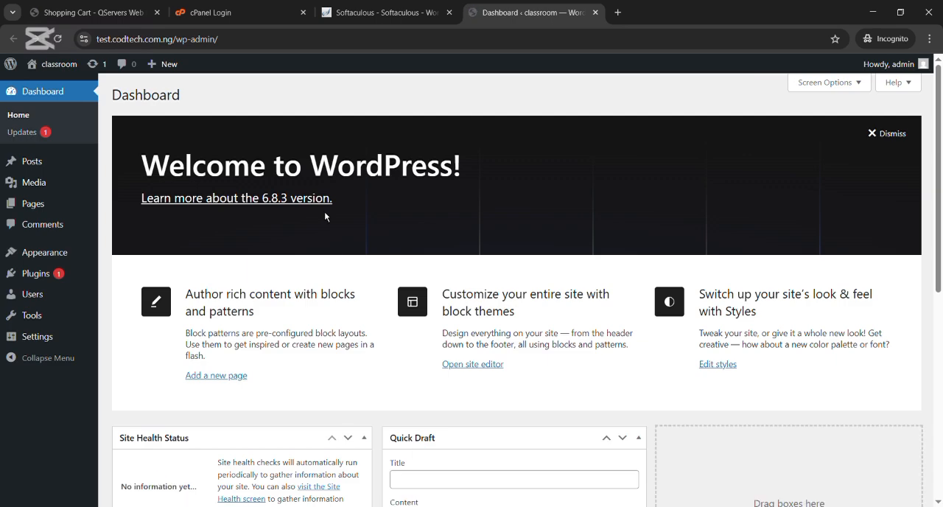
pyautogui.scroll(-5, 303, 339)
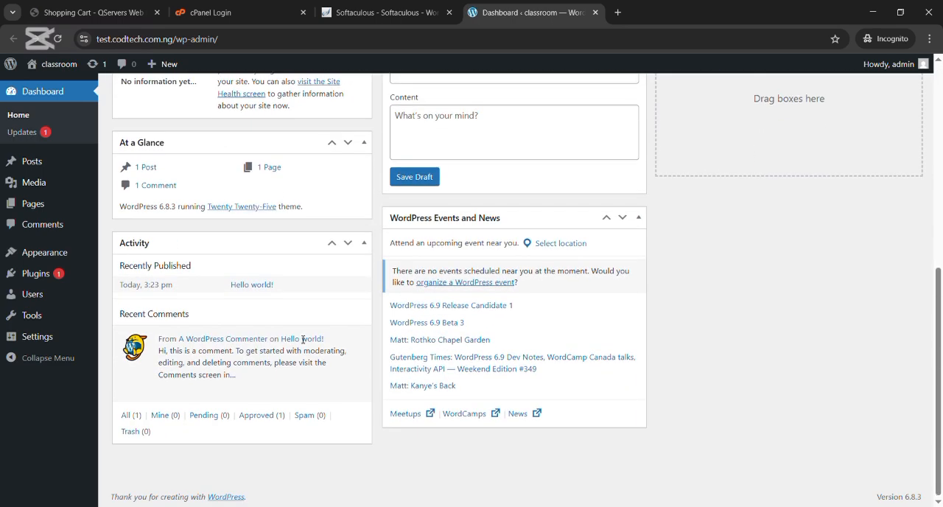
pyautogui.scroll(5, 303, 339)
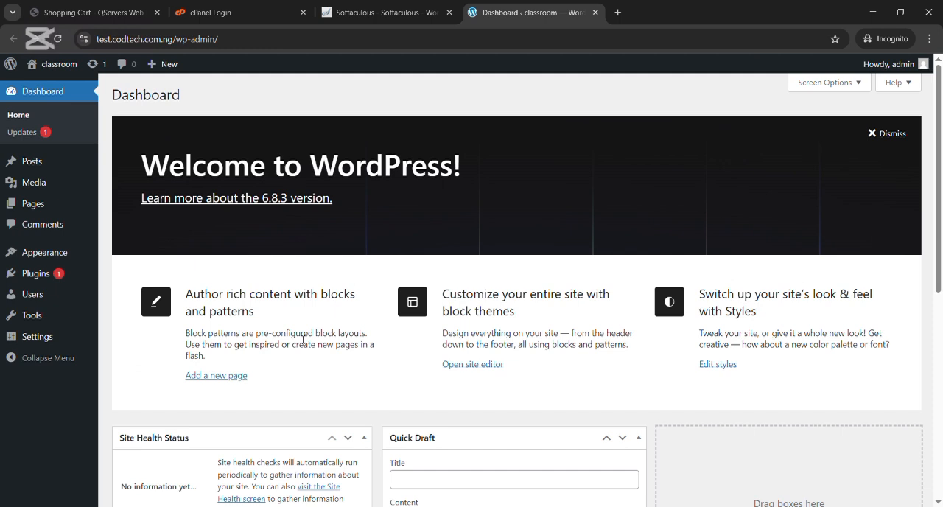